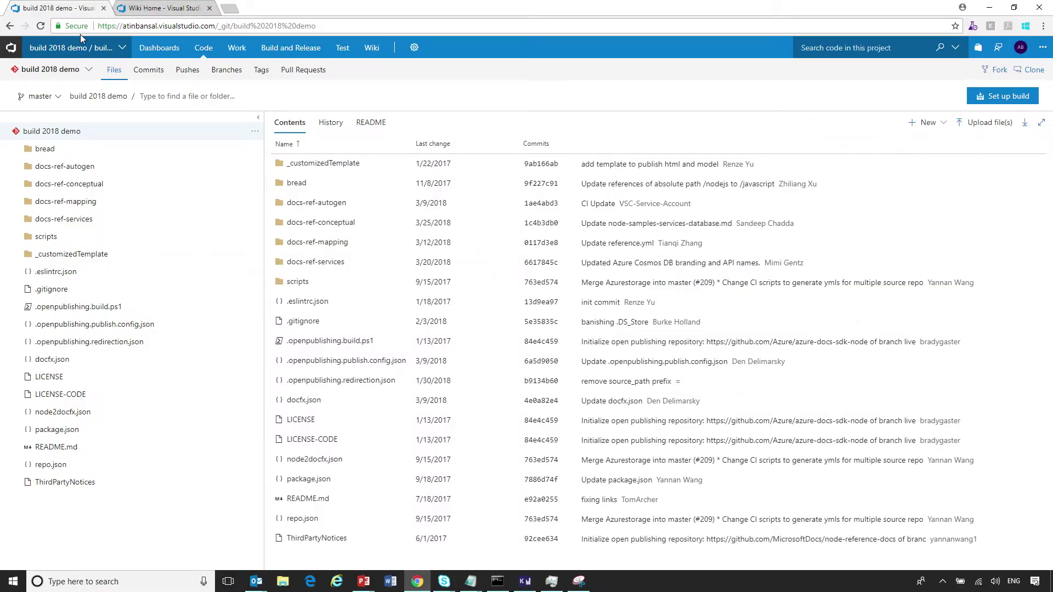
Go to the wiki section of the build 2018 demo project.
left_click(371, 47)
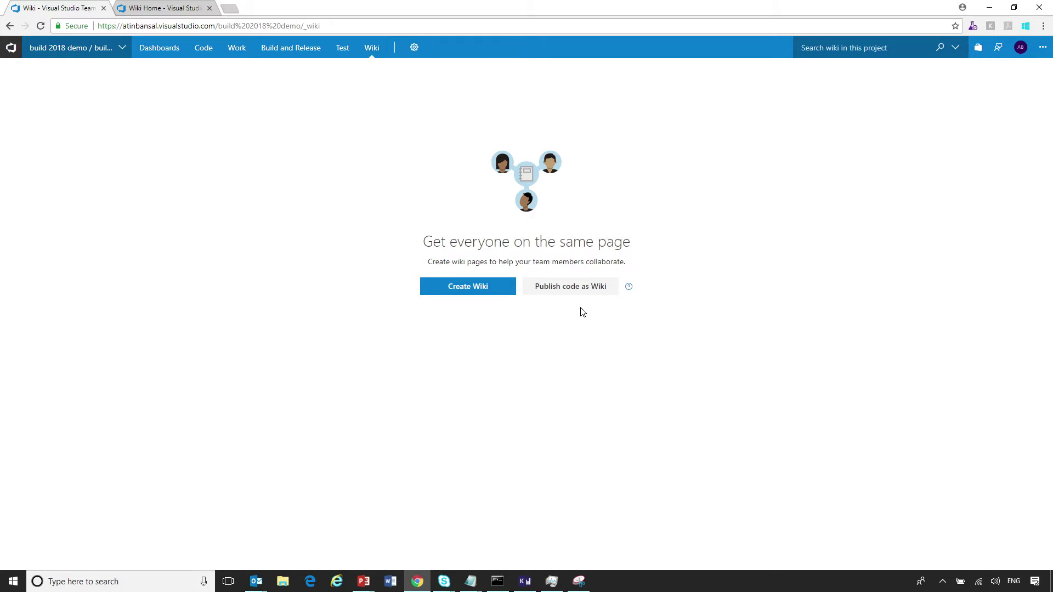
Create the project wiki so a blank new-page editor appears.
left_click(488, 290)
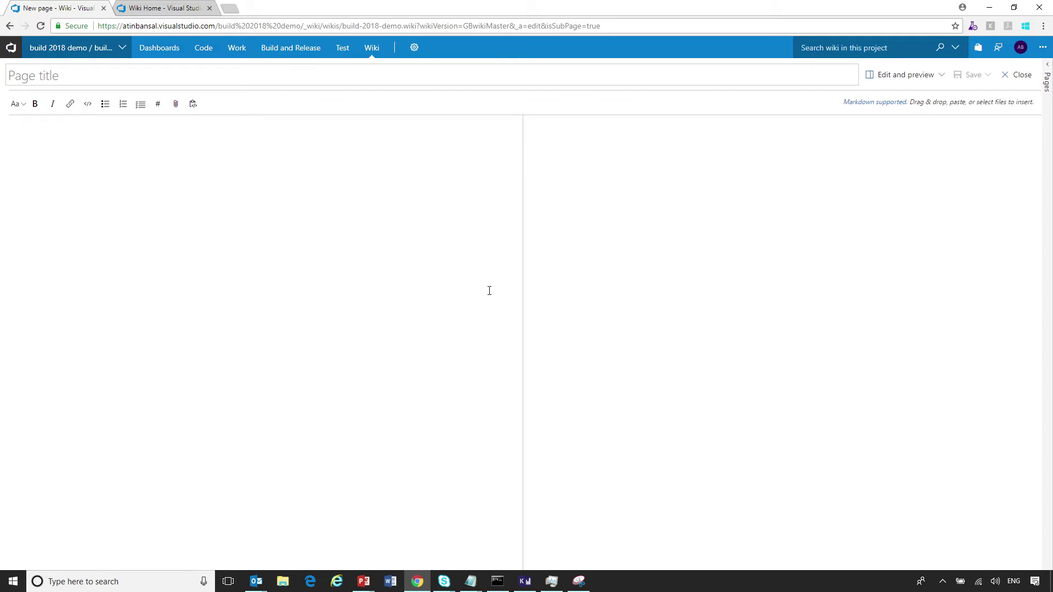
type("My First Pa")
type("ge")
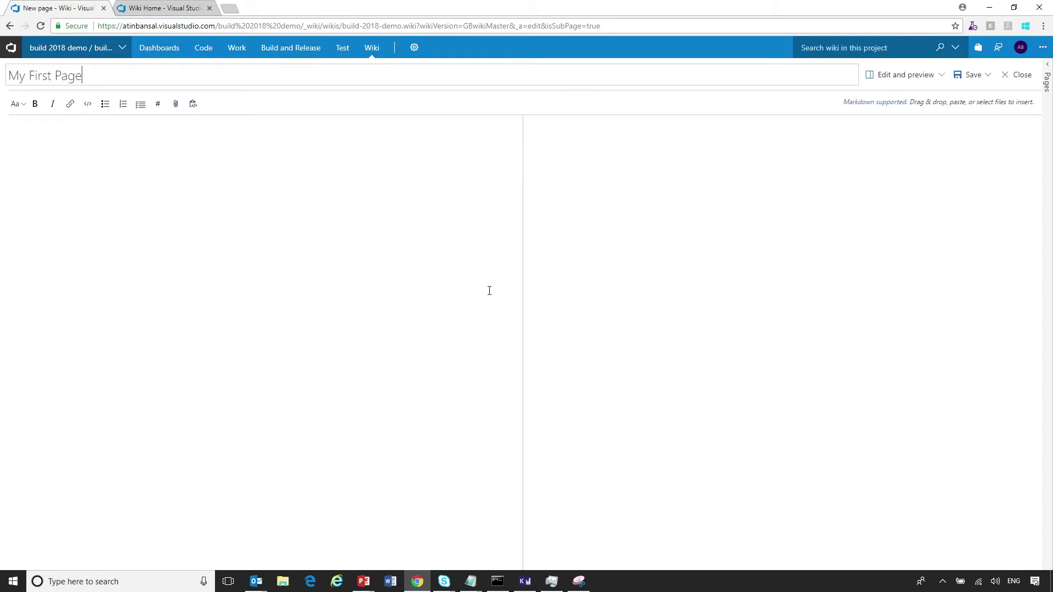
Save the page 'My First Page' and exit the editor to view it.
left_click(973, 75)
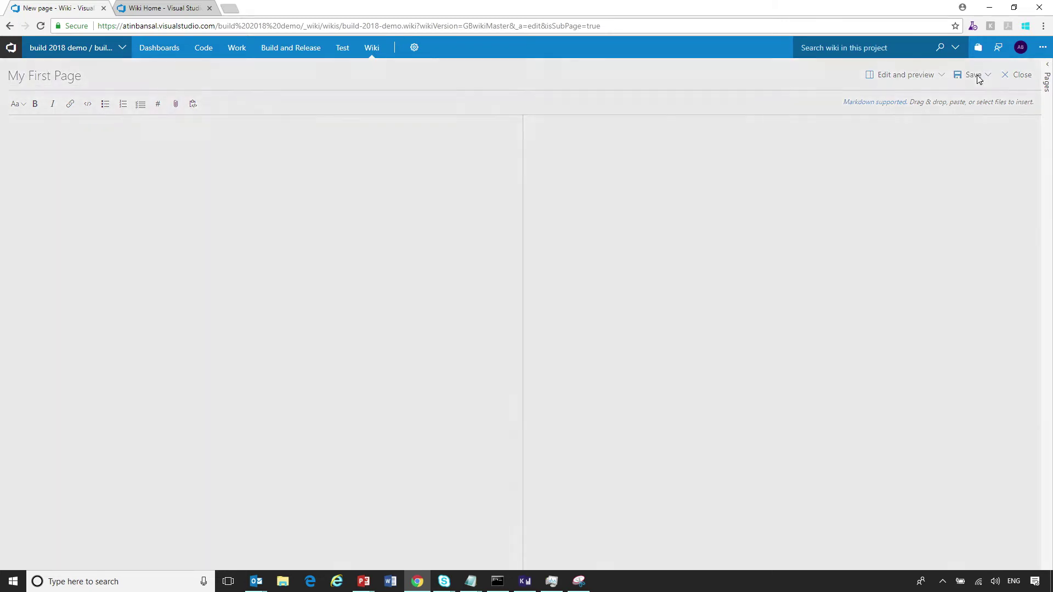
left_click(1022, 77)
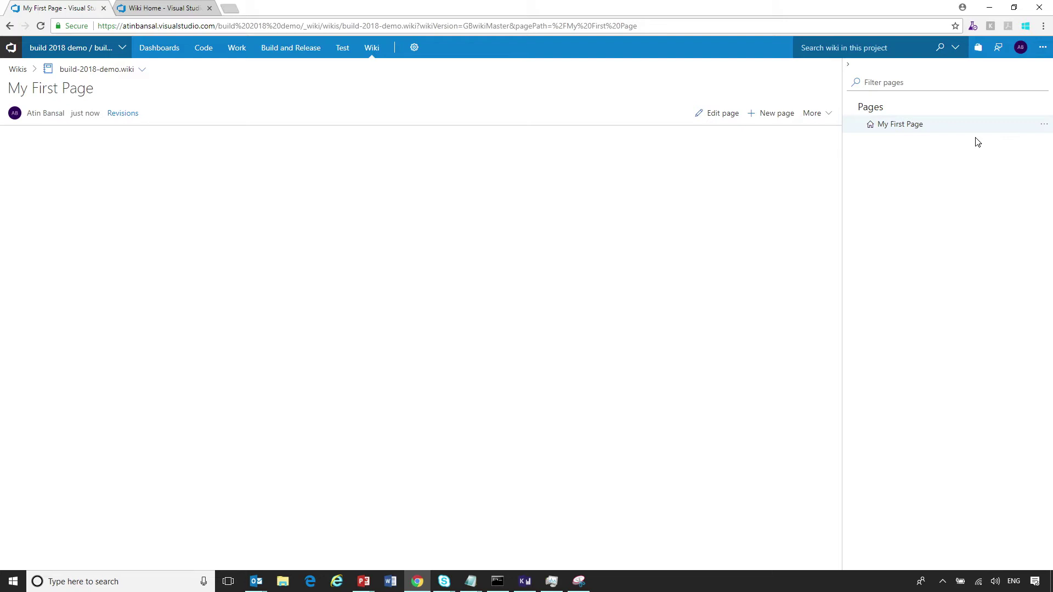
Start page 'Page with Wiki capabilities' with an Indroduction heading and insert link brackets.
left_click(770, 112)
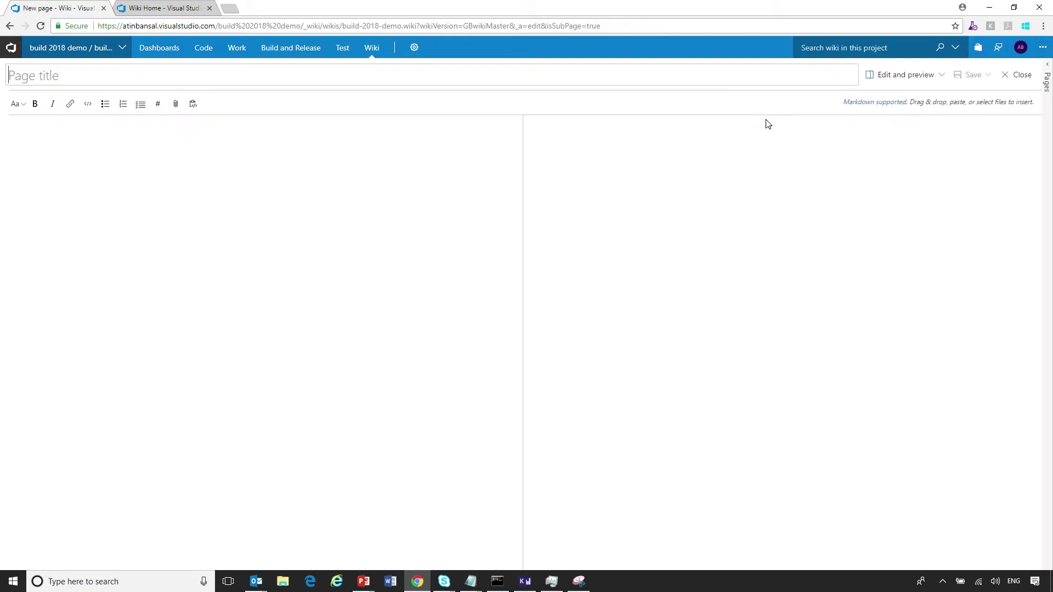
type("Page with Wiki ")
type("capabilities")
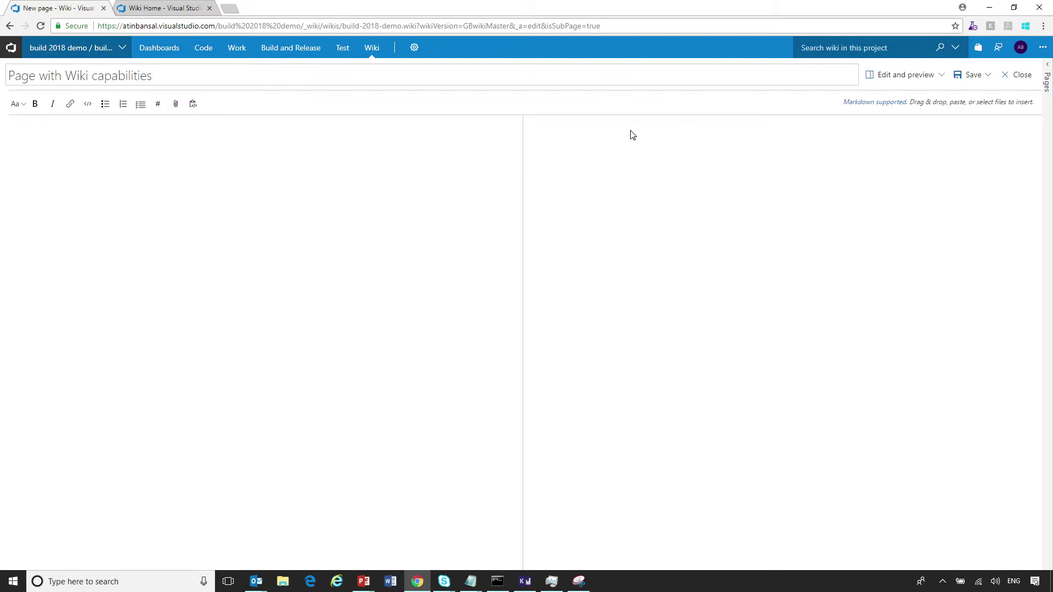
left_click(410, 163)
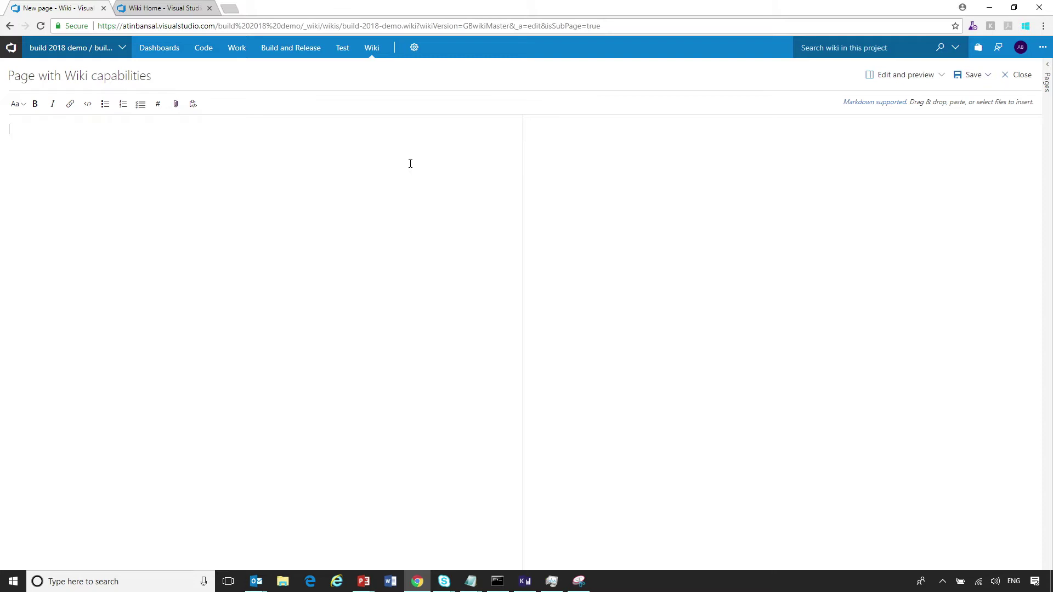
type("#")
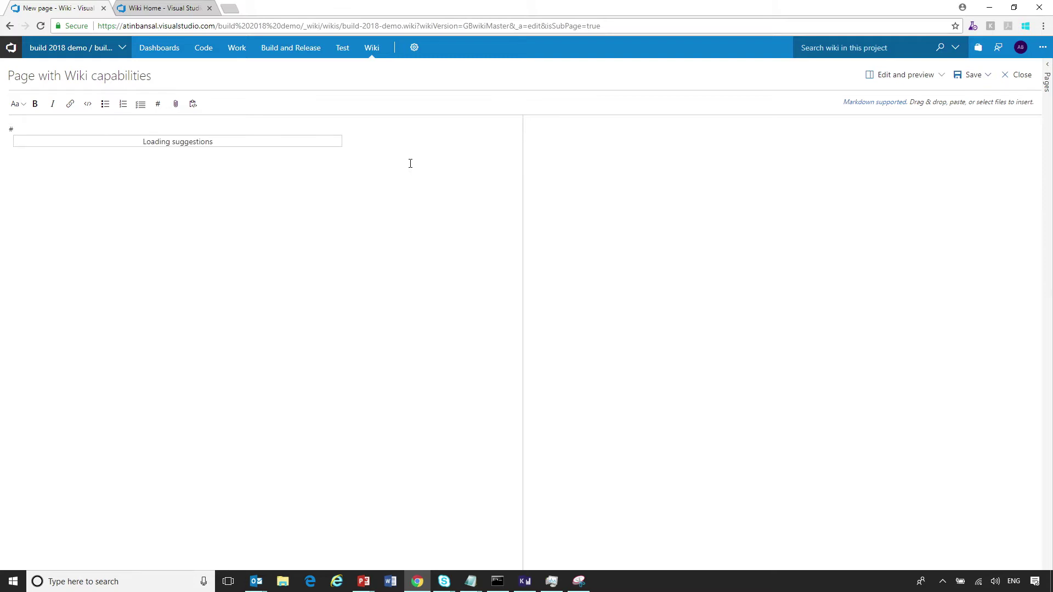
type("Indrodic")
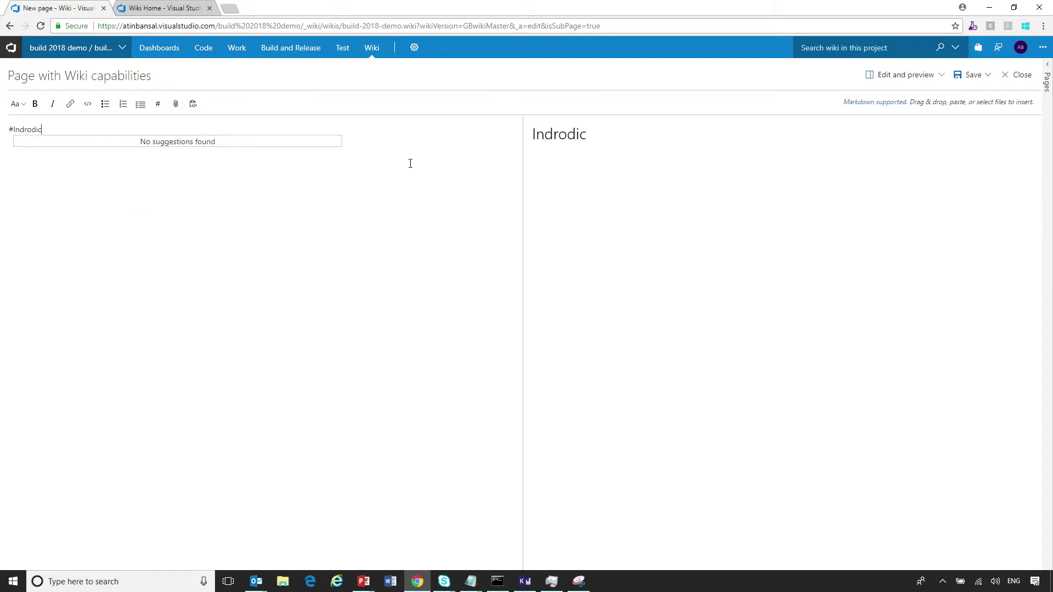
type("tuin")
key("BackSpace")
key("BackSpace")
key("BackSpace")
key("BackSpace")
key("BackSpace")
type("uction")
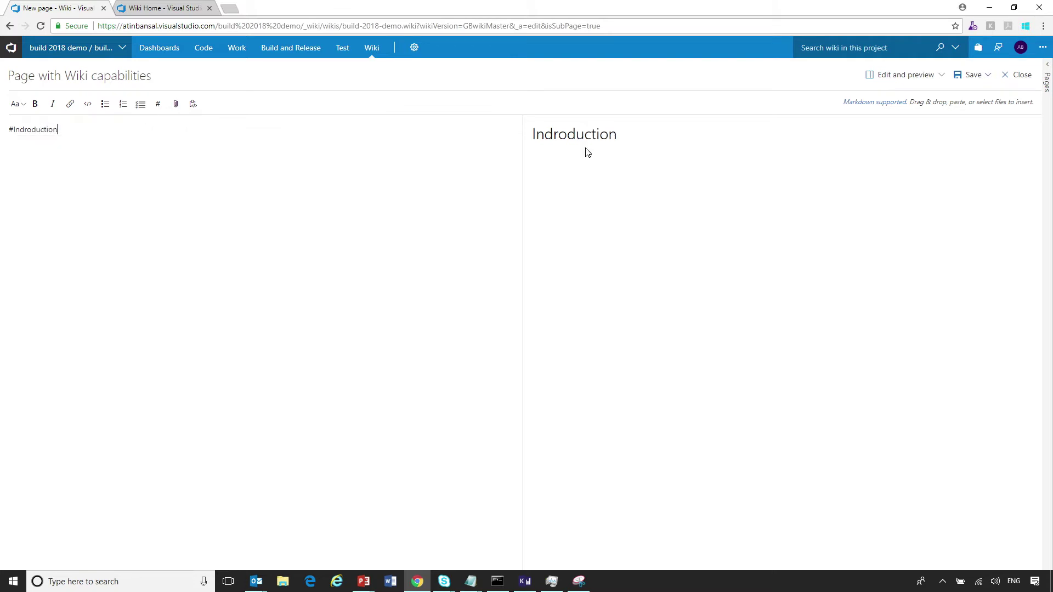
key("Return")
key("Return")
left_click(71, 105)
type("Link to 1](")
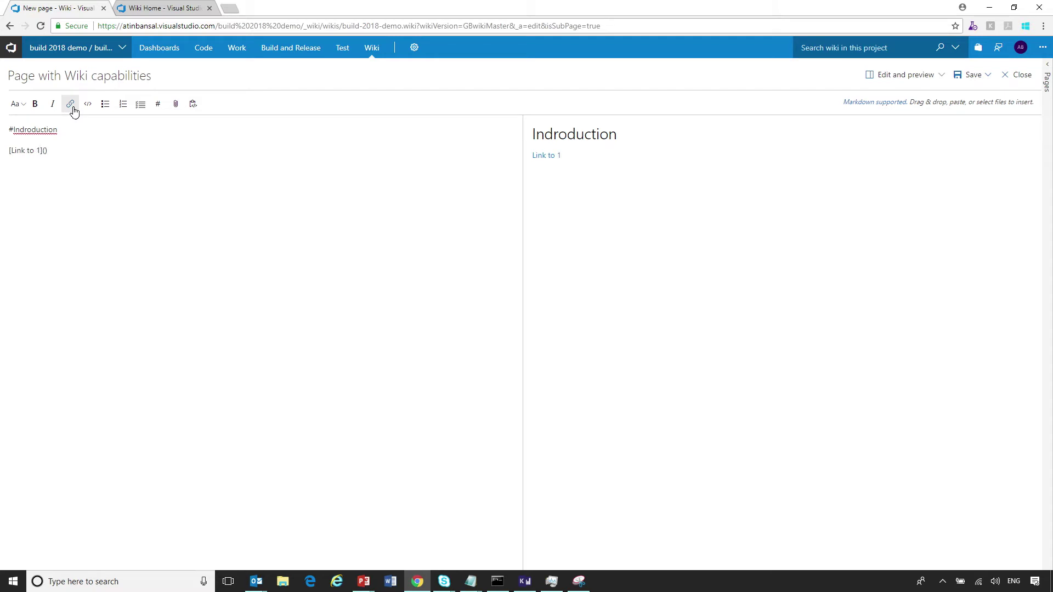
type("st oa")
Add two links to My First Page below the Indroduction heading.
key("BackSpace")
type("age")
key("Right")
key("Right")
type("/")
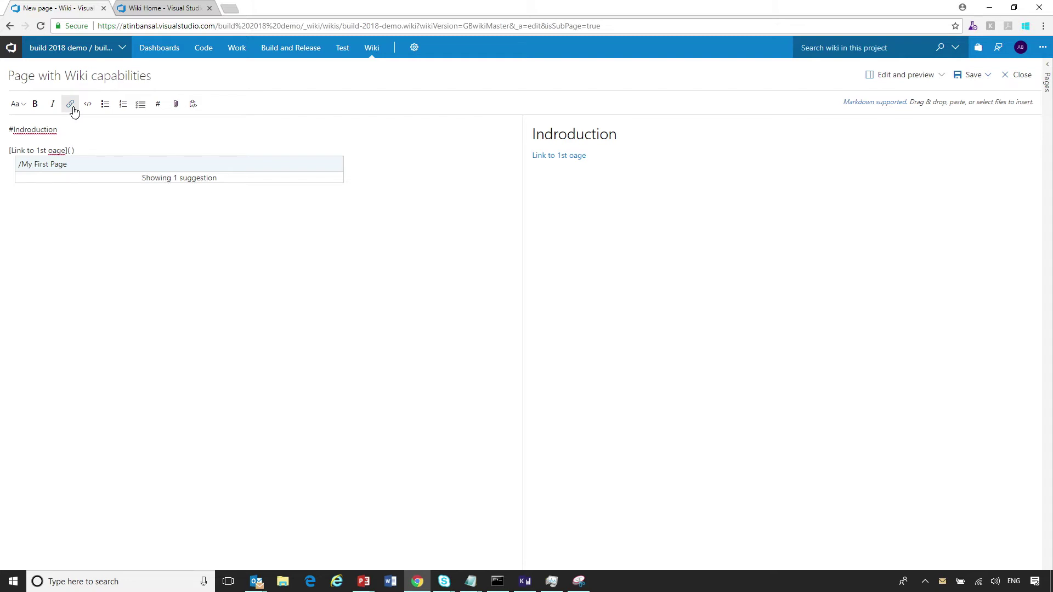
type("wiki")
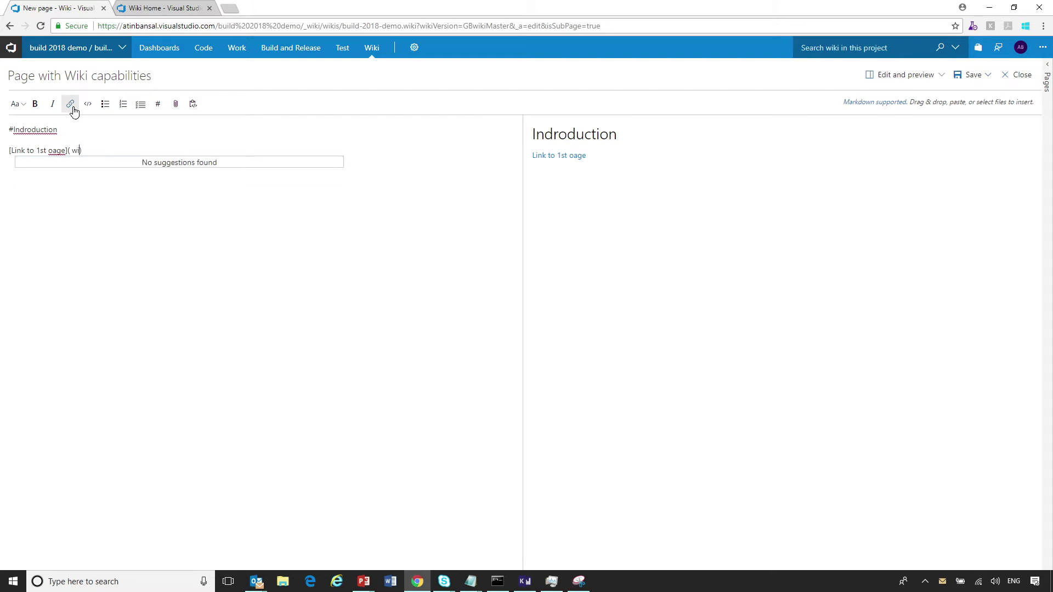
key("BackSpace")
key("BackSpace")
key("BackSpace")
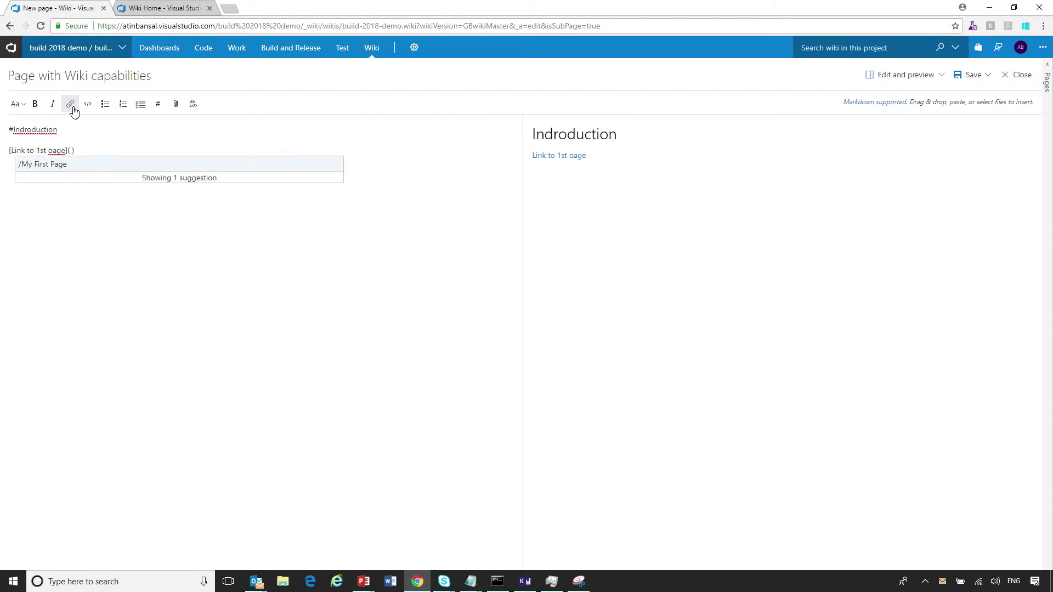
key("Down")
key("Return")
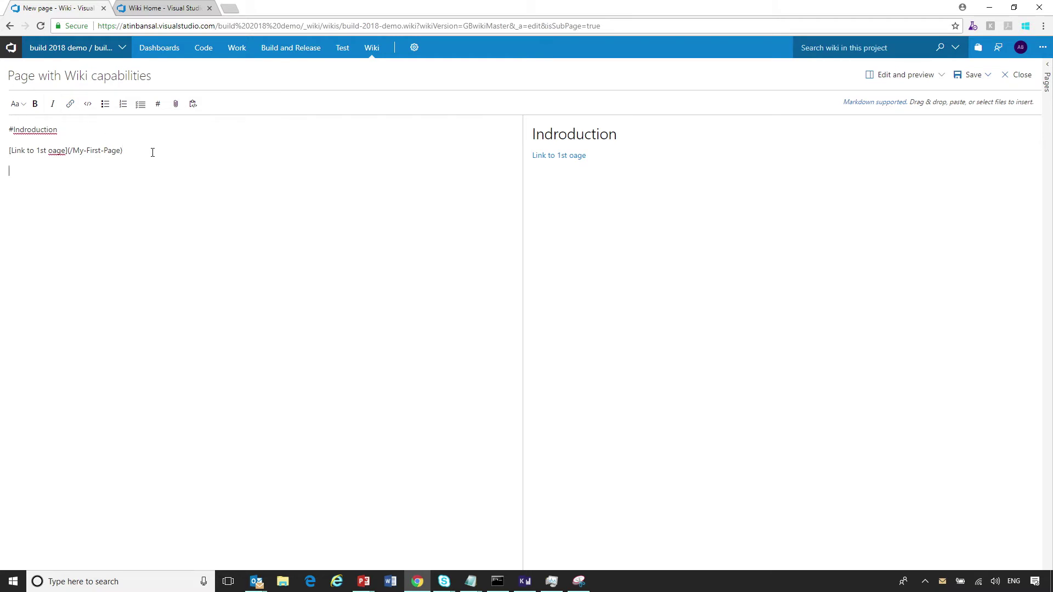
type("[](")
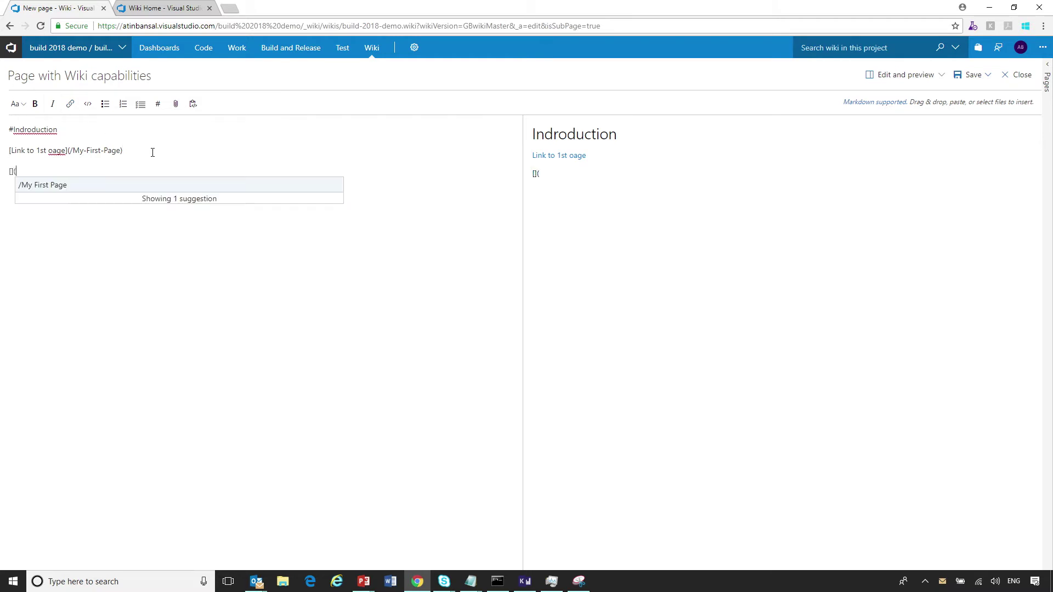
key("Return")
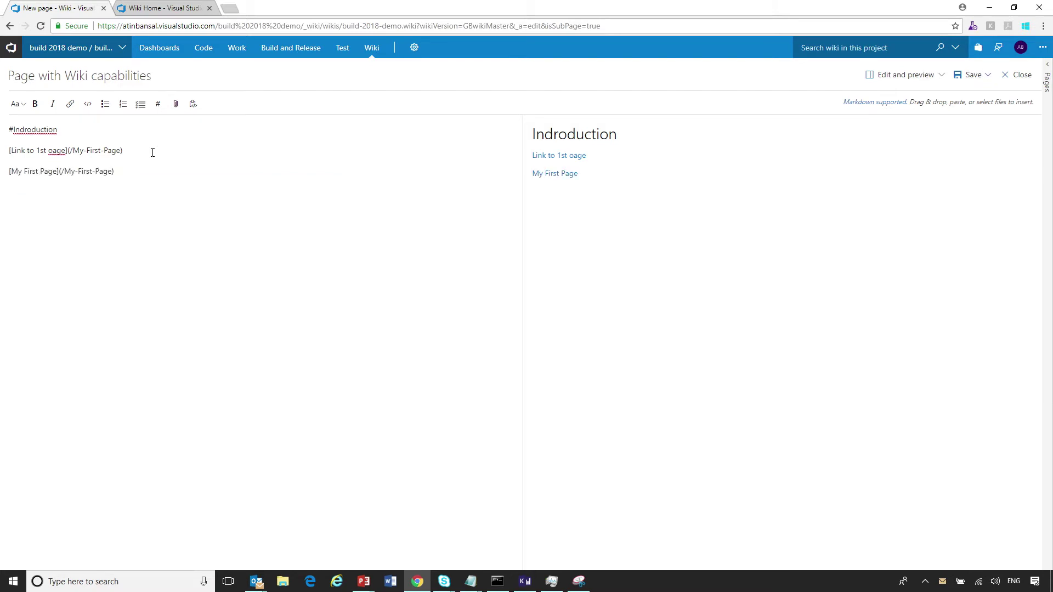
Add a third My First Page link by dragging it from the page list, plus a new line.
key("Return")
left_click(1046, 82)
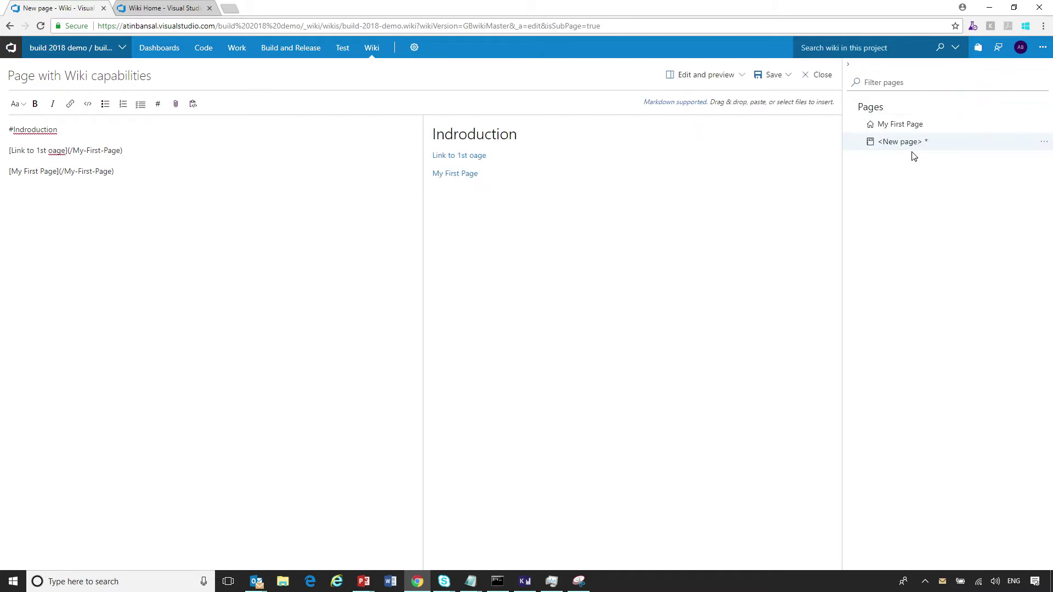
left_click_drag(901, 124, 83, 214)
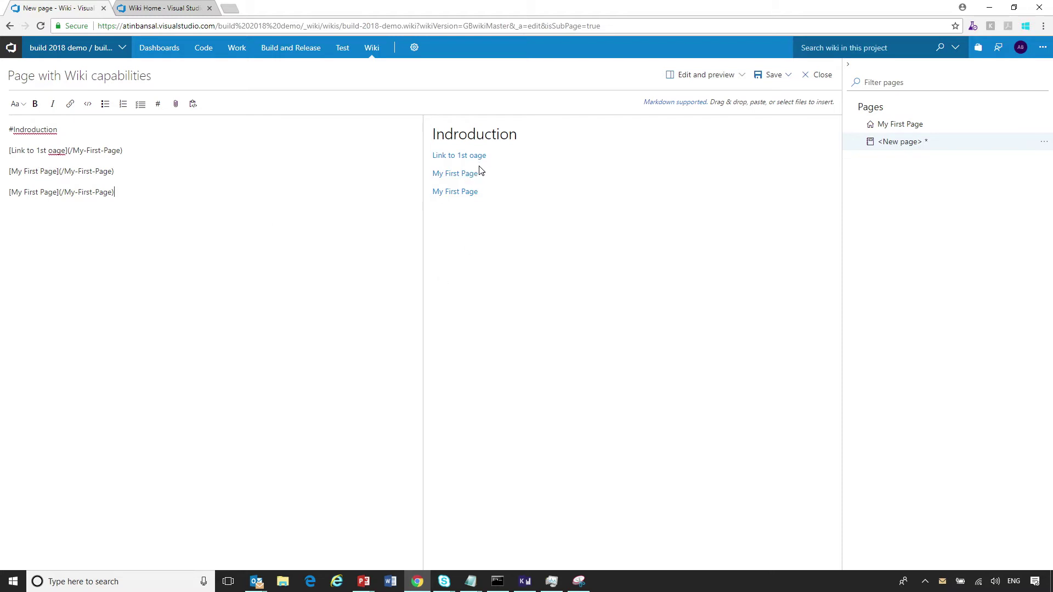
key("Return")
left_click(579, 582)
Snip the rendered preview pane and paste it into the page as an image.
left_click(22, 39)
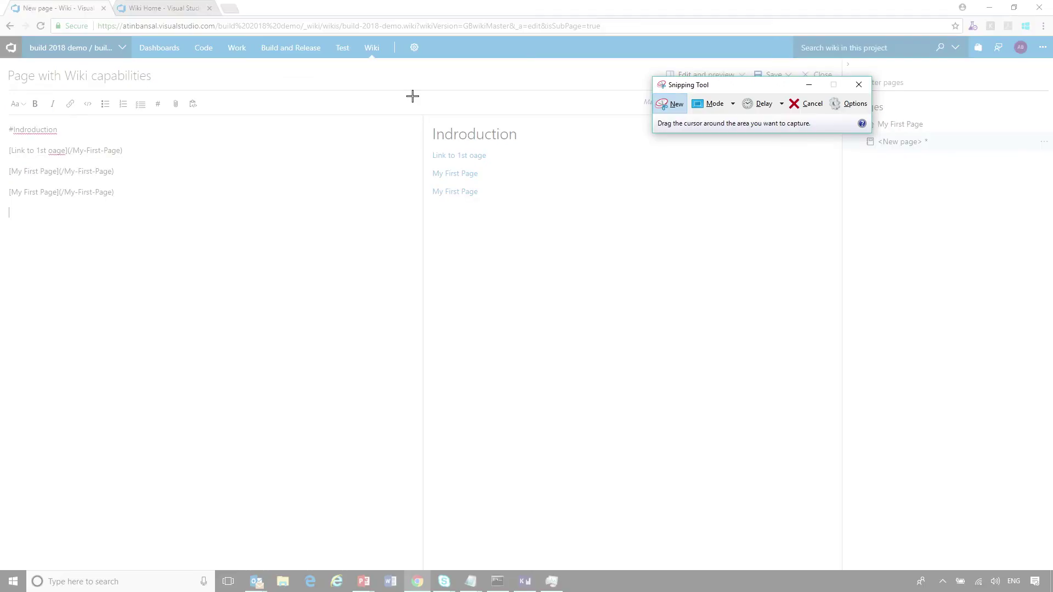
left_click_drag(413, 96, 640, 335)
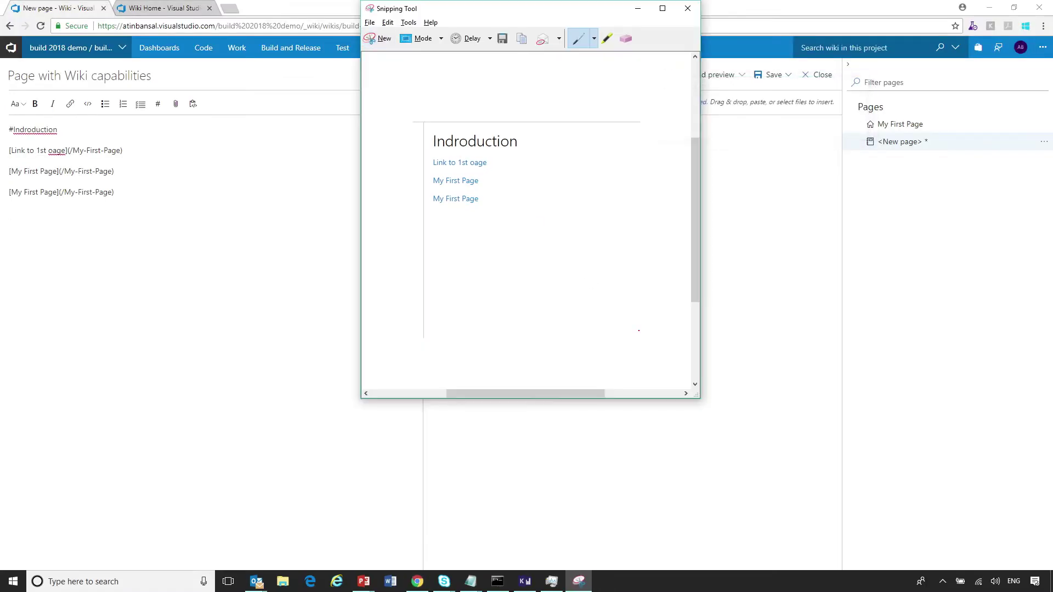
left_click(103, 248)
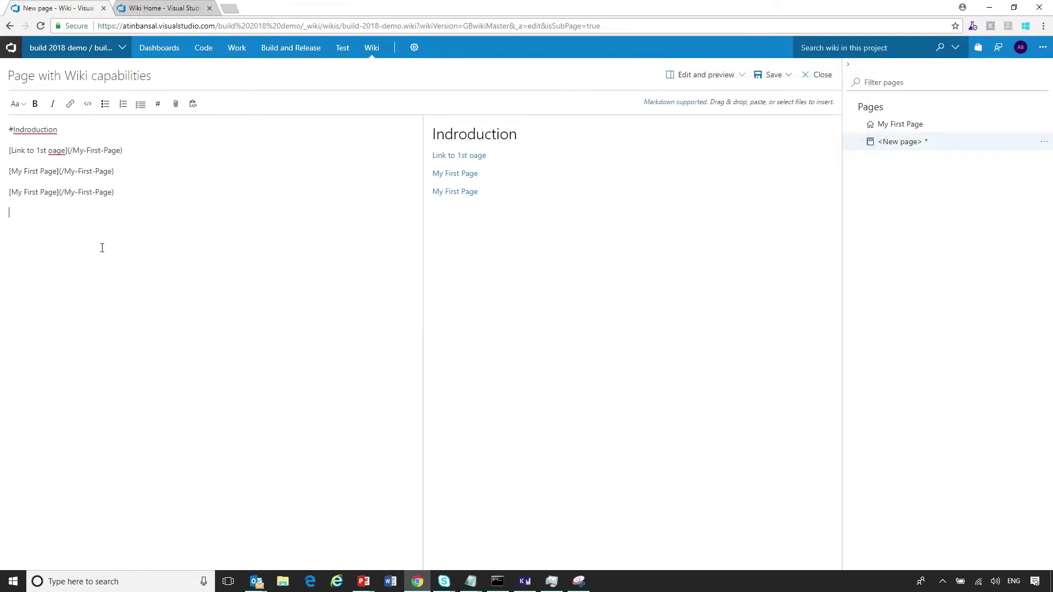
key("ctrl+v")
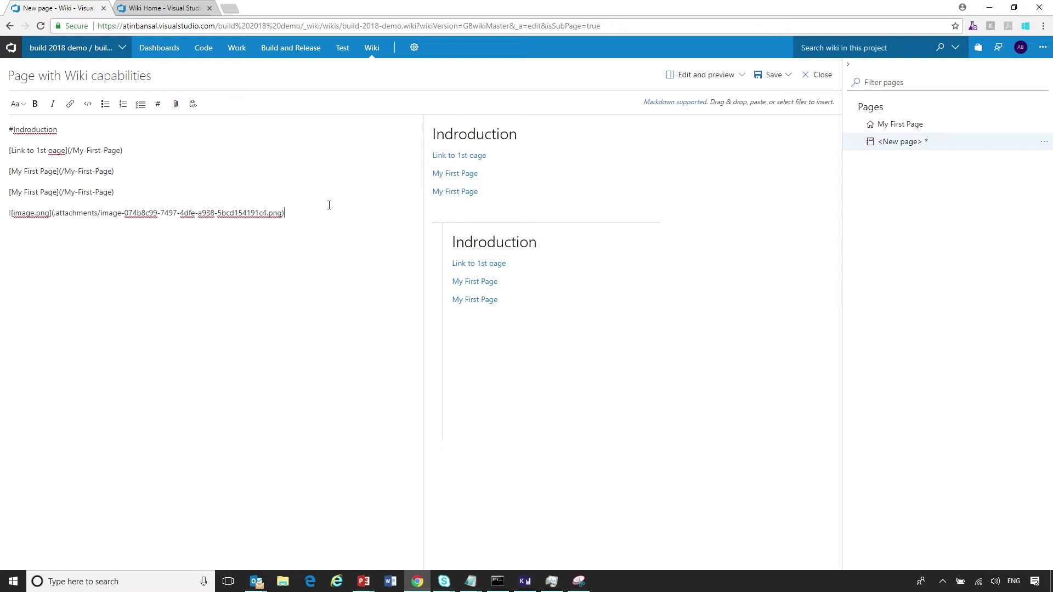
key("Return")
type("$ e")
type(" = mc^")
type("2 ")
type("$")
Paste the f(x) integral formula block, then switch to the Contoso Wiki Home tab.
type("$ f(x) = \\int_{-\\infty}^\\infty\\hat f(\\xi)\\,e^{2 \\pi i \\xi x}\\,d\\xi $")
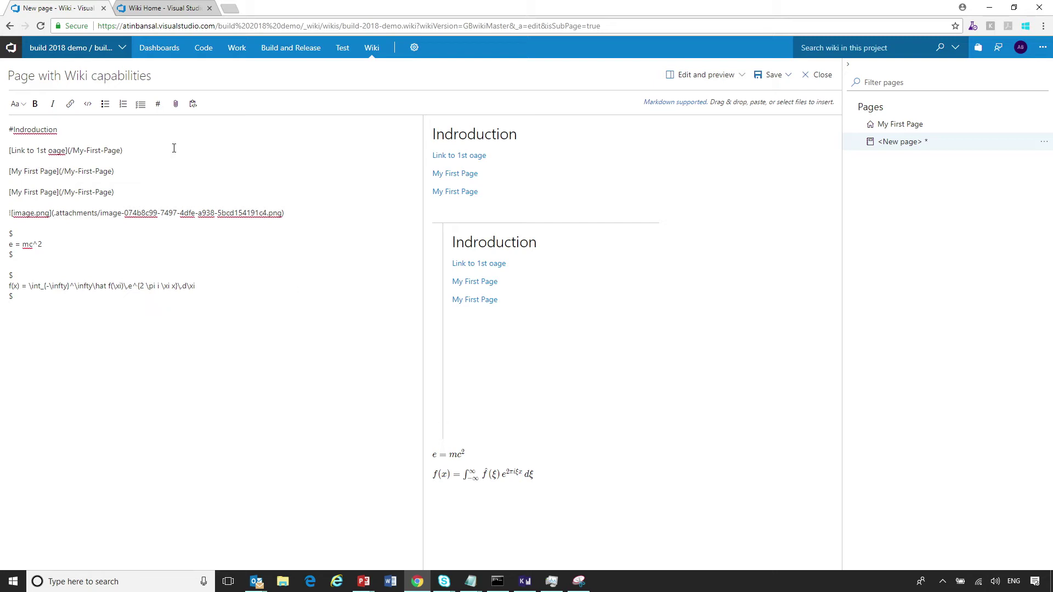
left_click(163, 8)
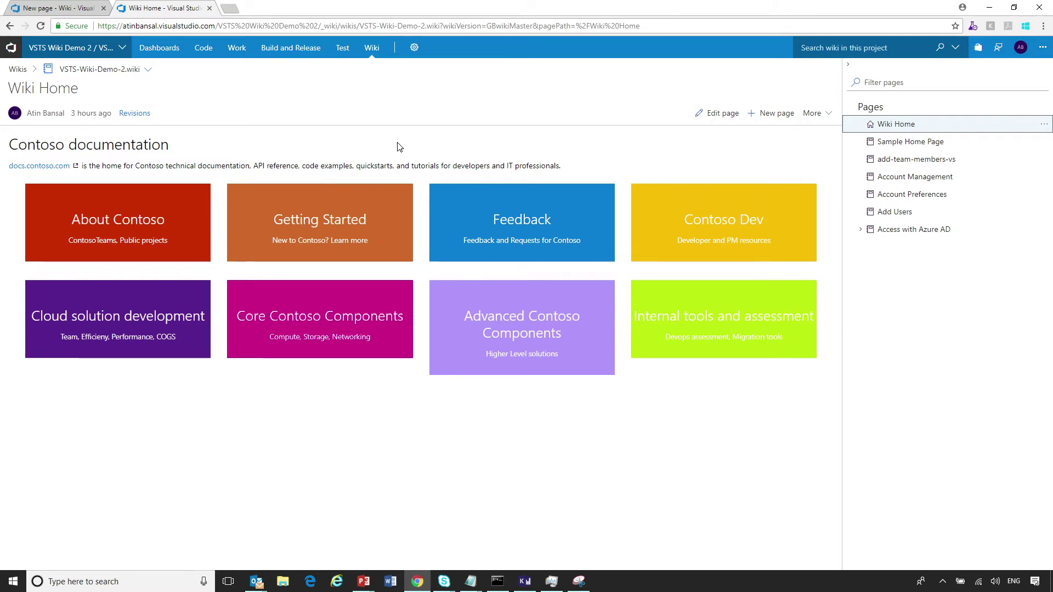
Add and save a sub-page 'sub pge' under Access with Azure AD, then select it.
left_click(911, 145)
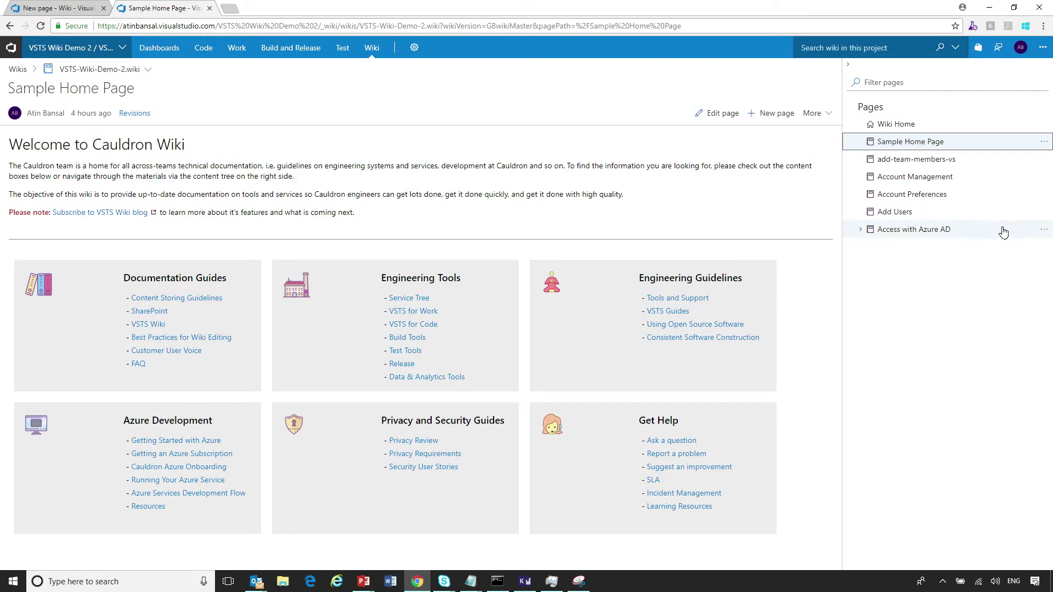
left_click(1044, 229)
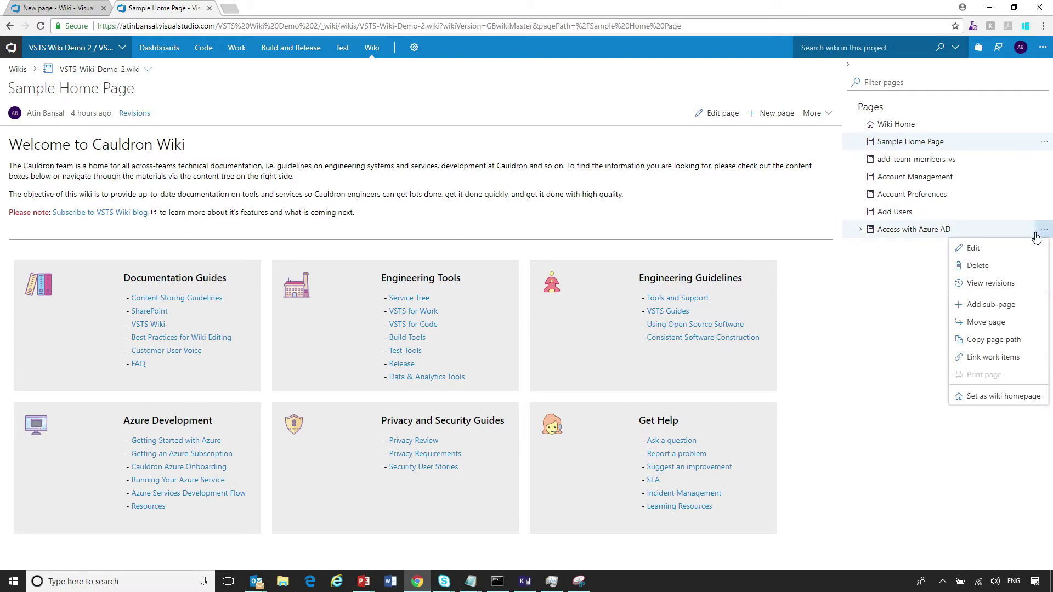
left_click(991, 304)
type("su")
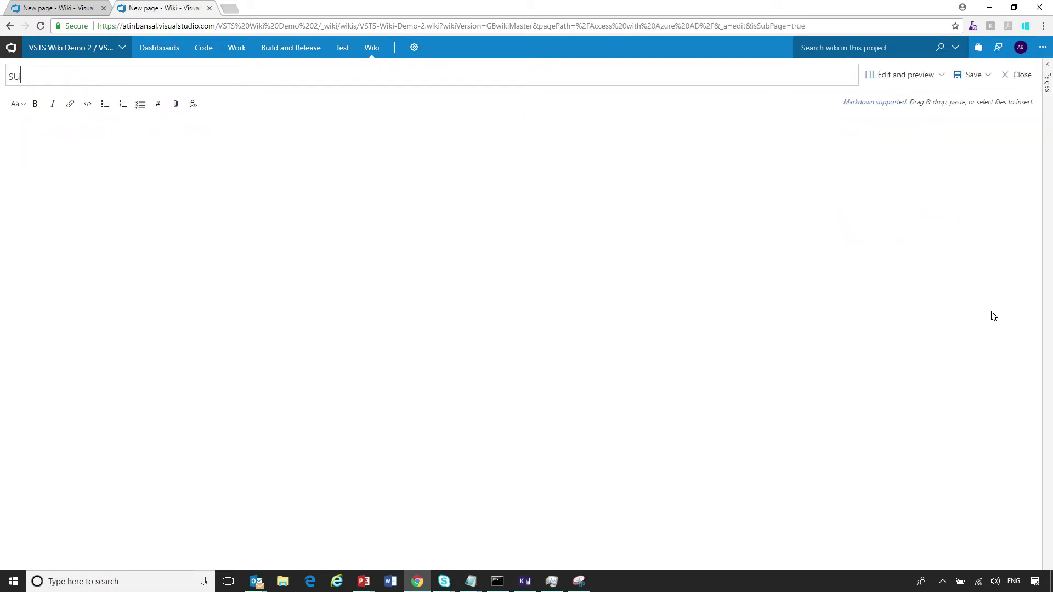
type("b pge")
left_click(971, 75)
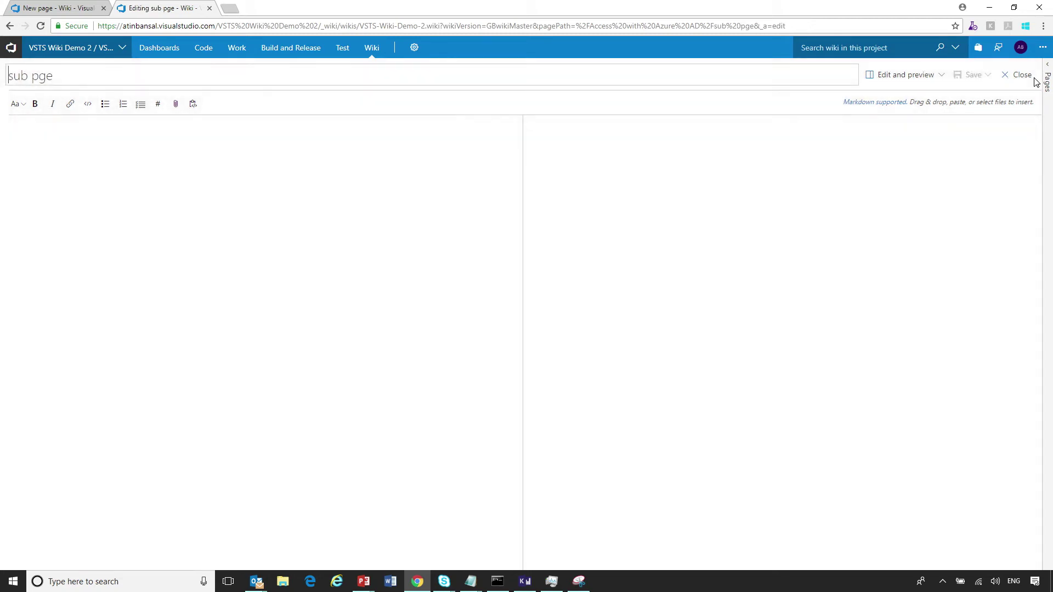
left_click(1019, 75)
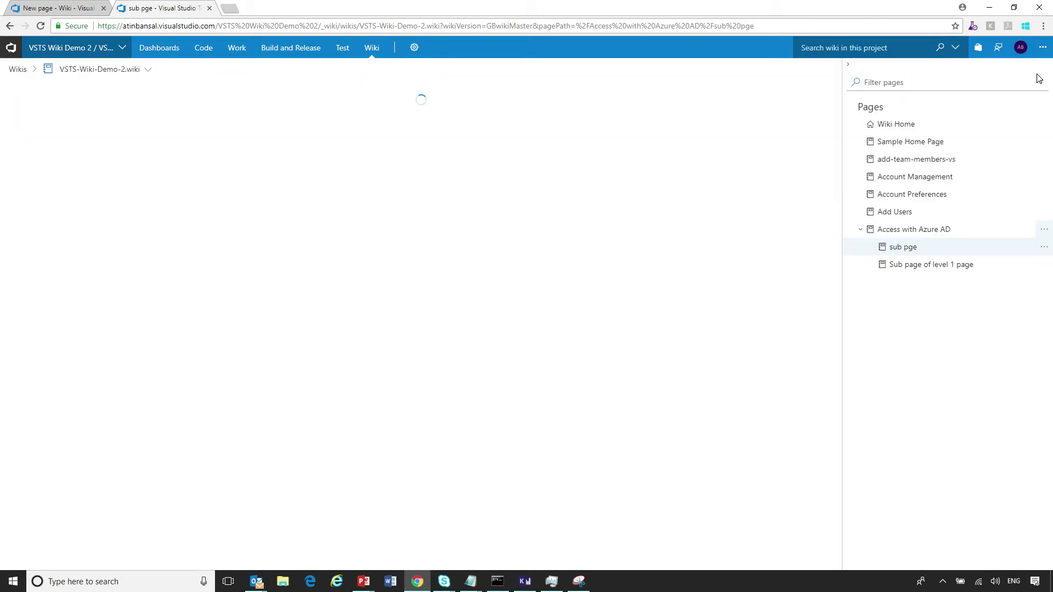
left_click(920, 249)
left_click_drag(920, 249, 965, 205)
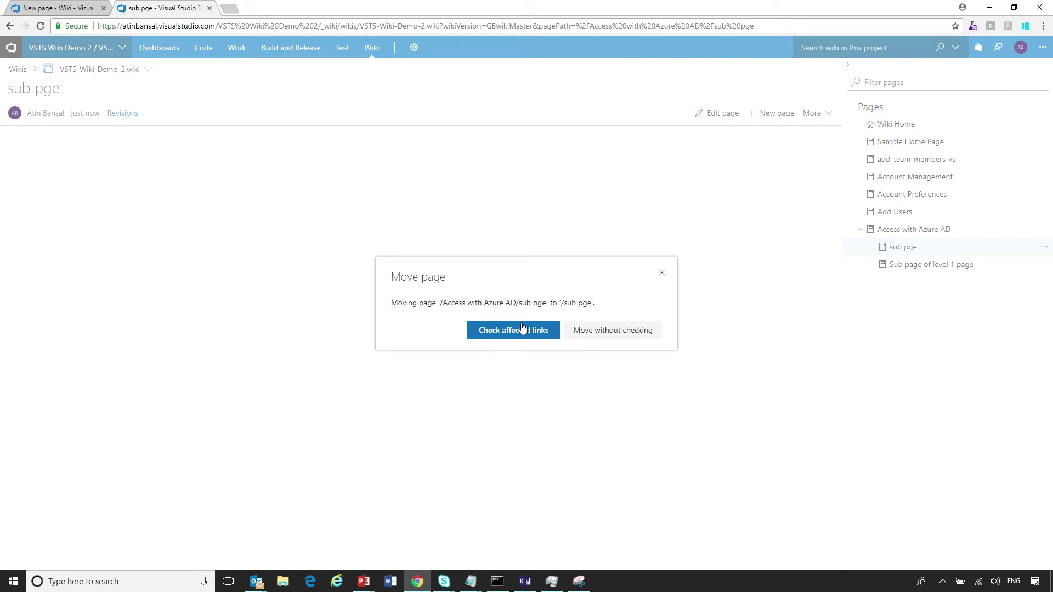
left_click(661, 273)
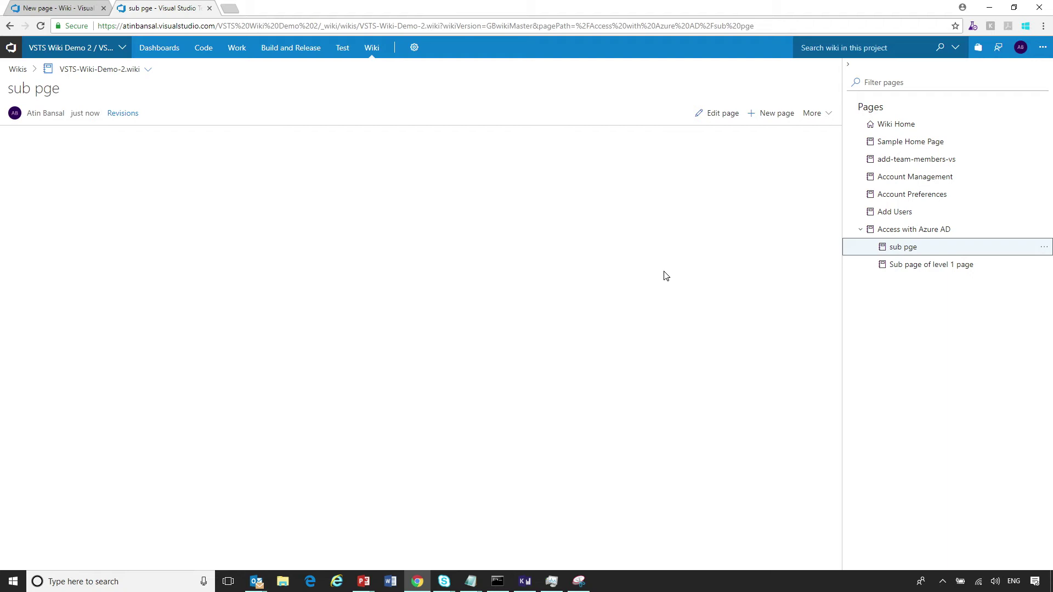
mouse_move(919, 211)
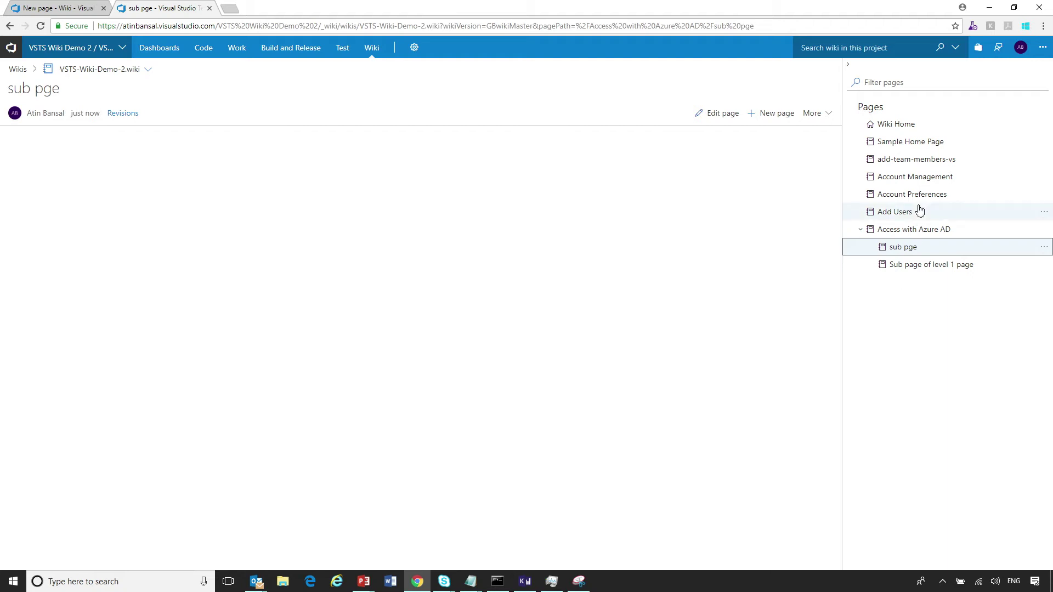
Drag Account Preferences under Wiki Home, fixing links in its four referencing pages.
left_click(917, 196)
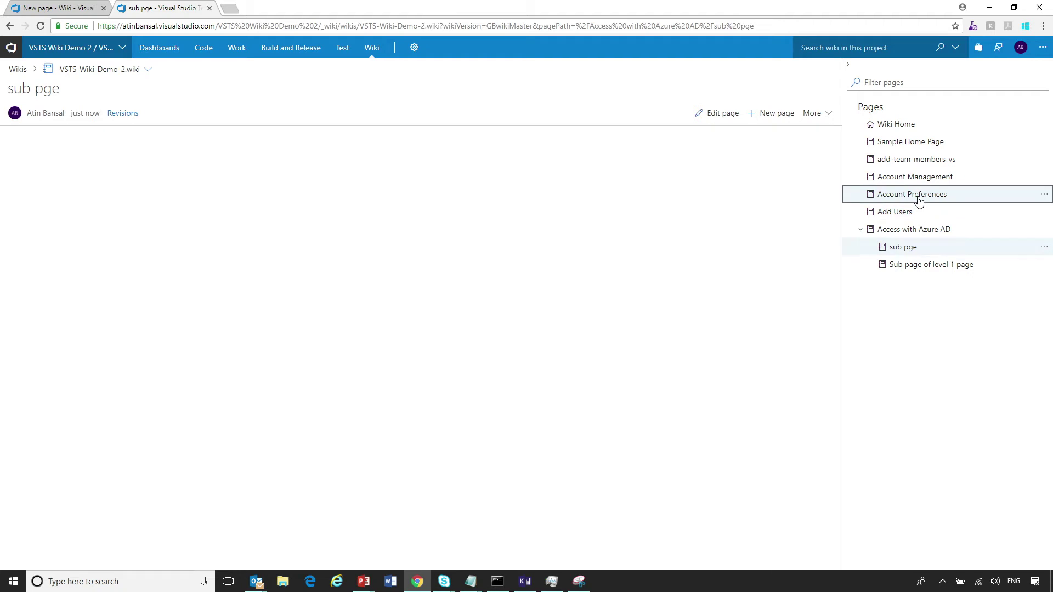
left_click_drag(918, 200, 959, 129)
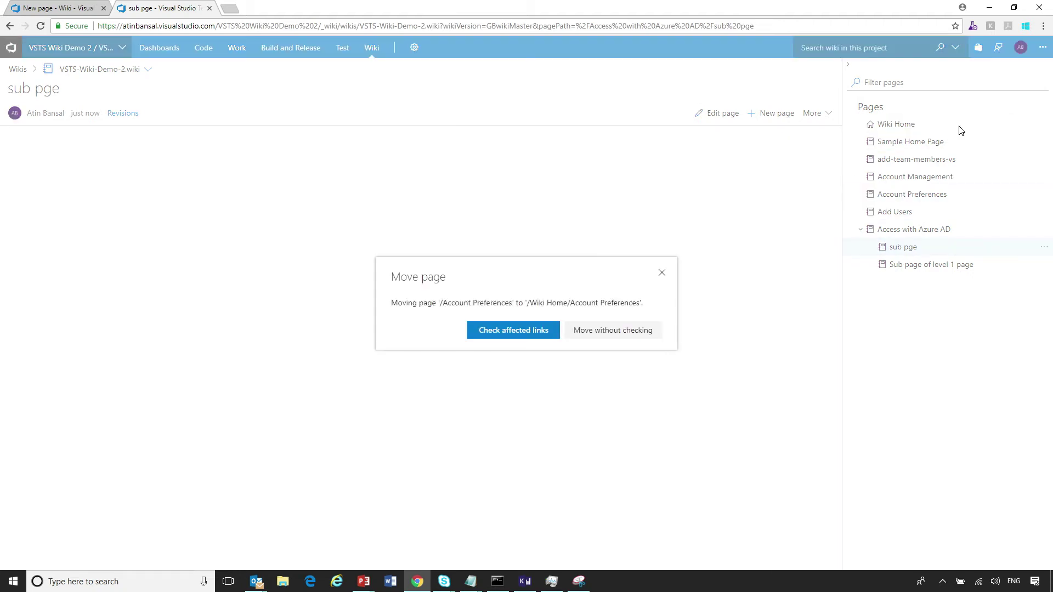
left_click(504, 333)
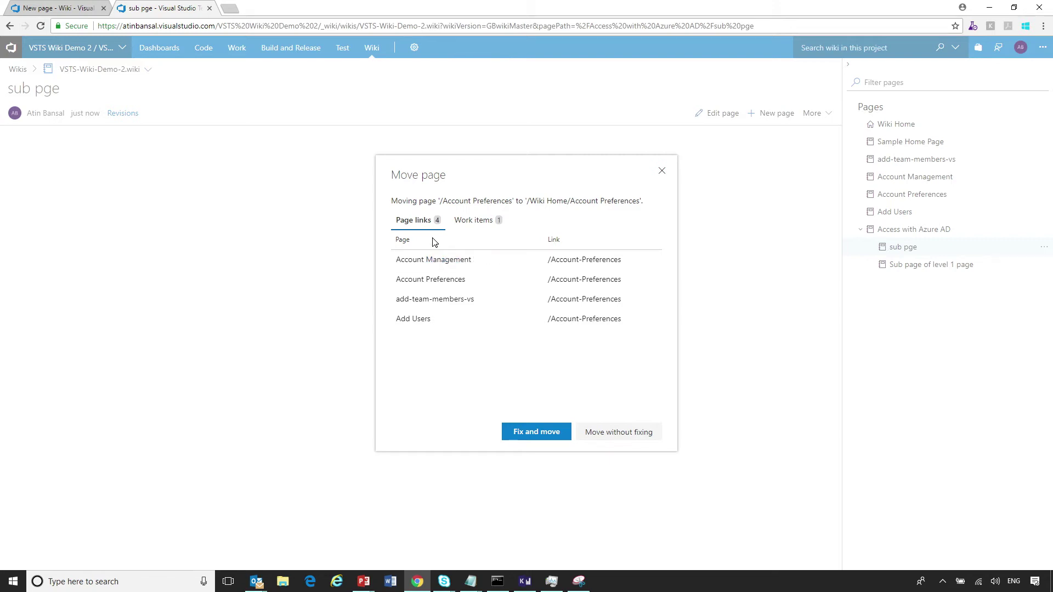
left_click(475, 221)
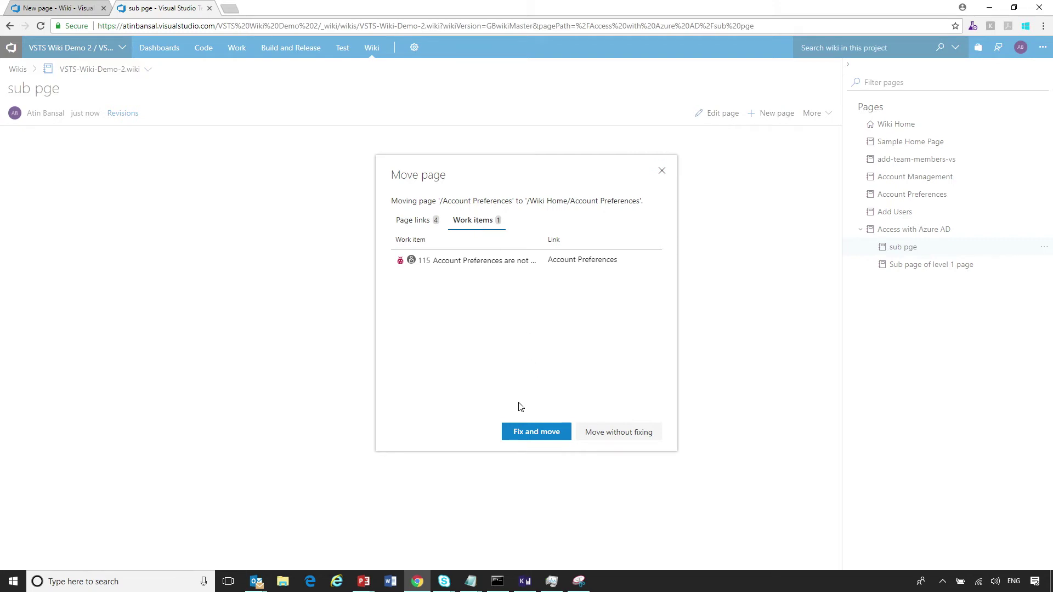
left_click(536, 431)
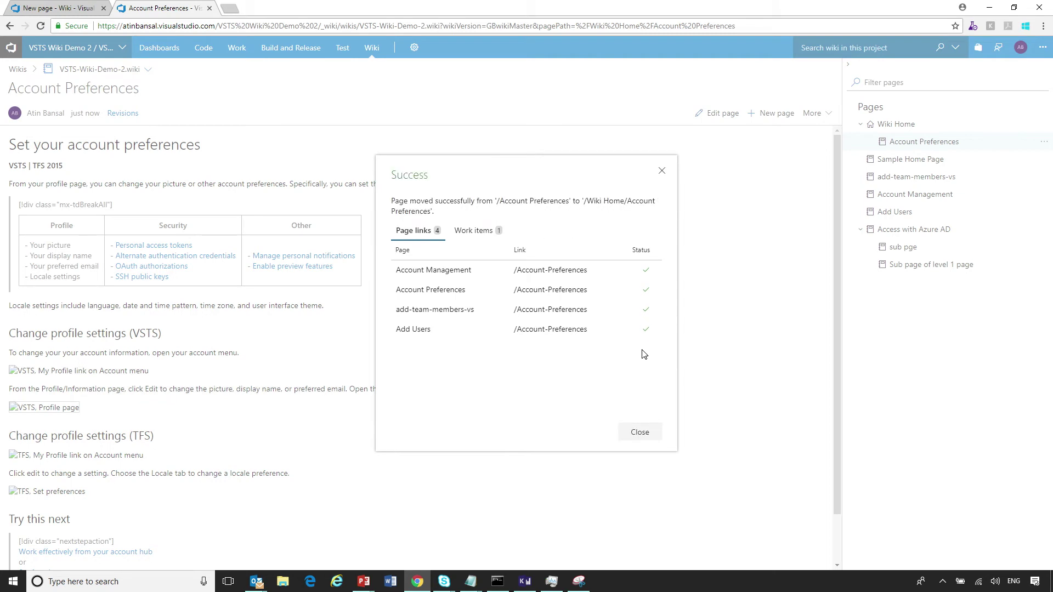
left_click(640, 431)
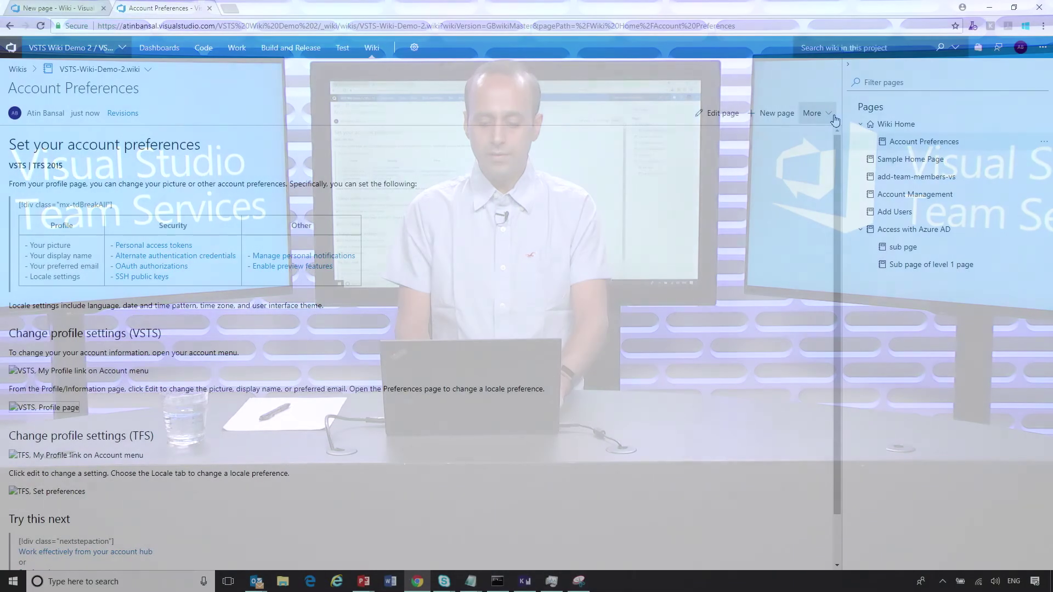
left_click(829, 113)
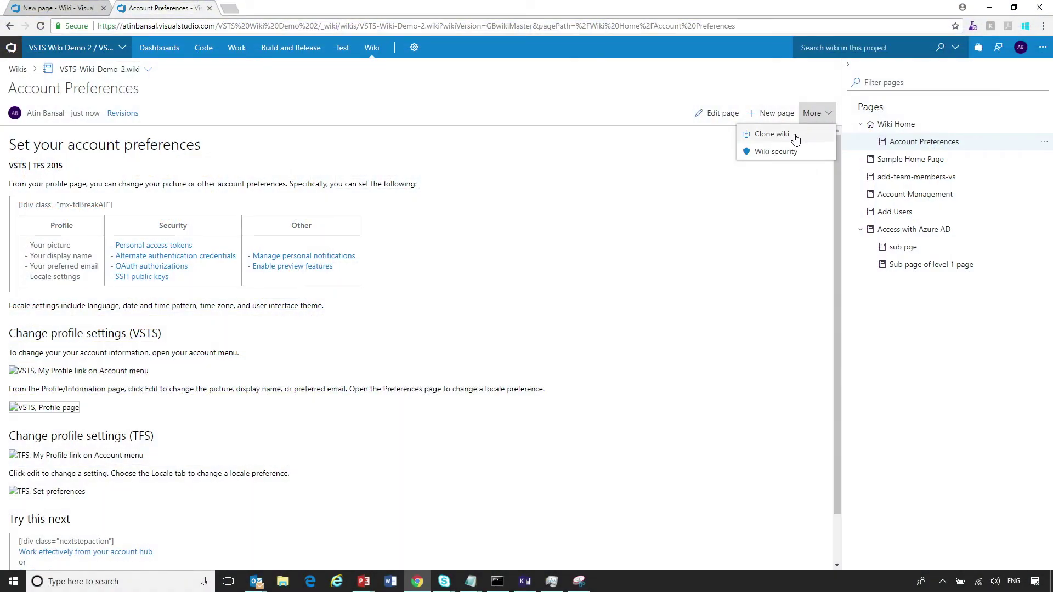
Copy the URL from Clone wiki, then return to the unsaved draft's browser tab.
left_click(773, 133)
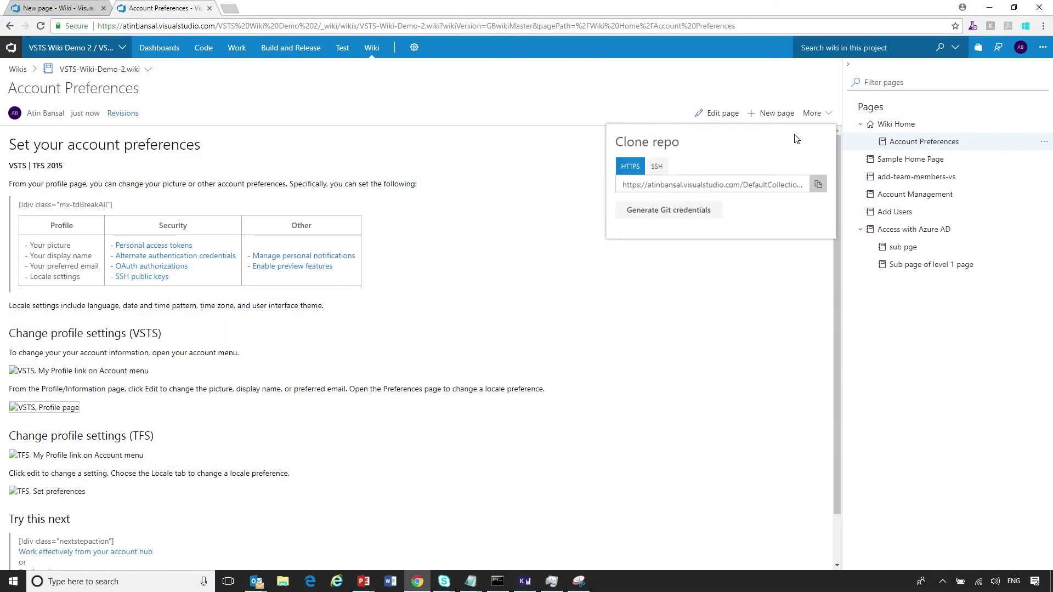
left_click(819, 184)
left_click(67, 7)
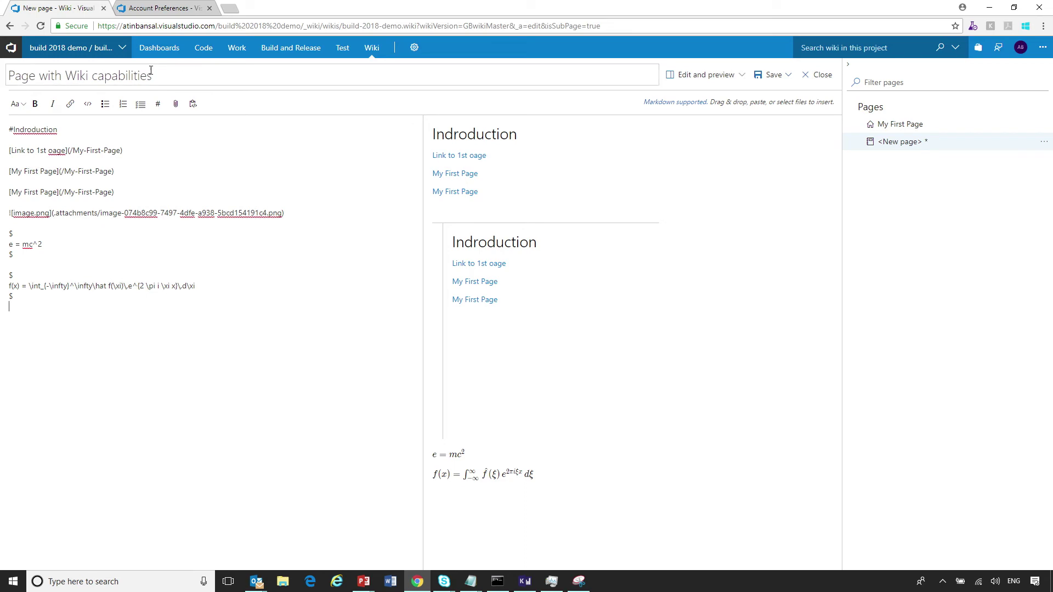
Discard the unsaved new page and return to My First Page in the build-2018-demo wiki.
mouse_move(203, 48)
left_click(212, 68)
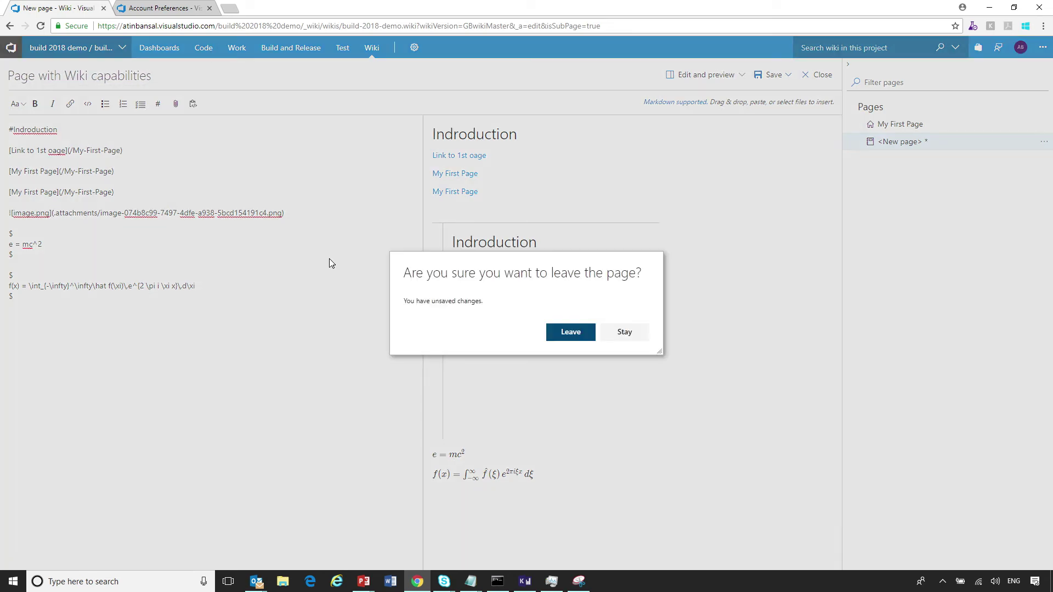
left_click(568, 332)
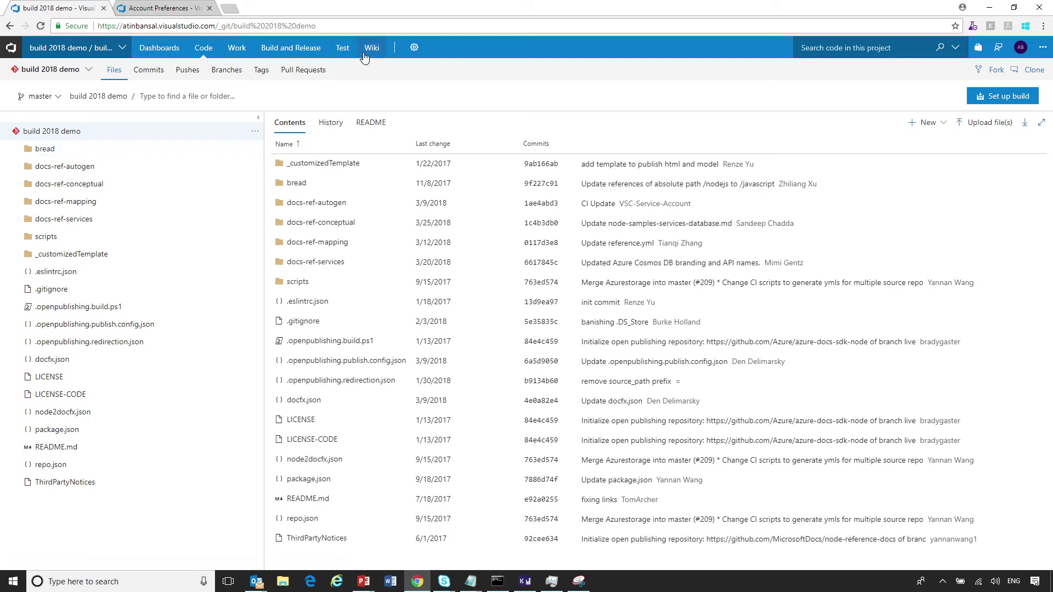
left_click(371, 48)
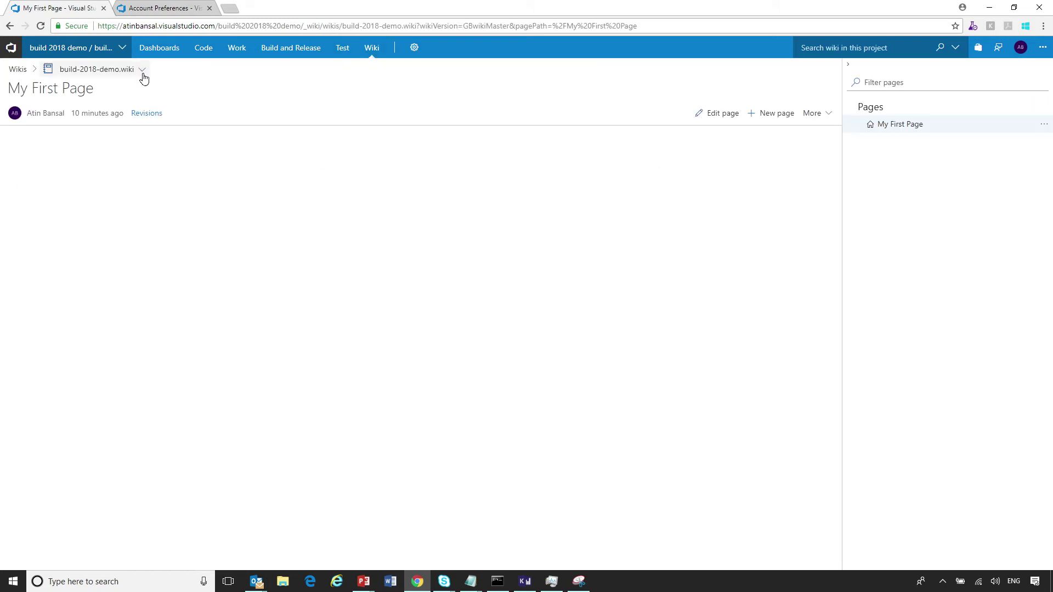
left_click(142, 70)
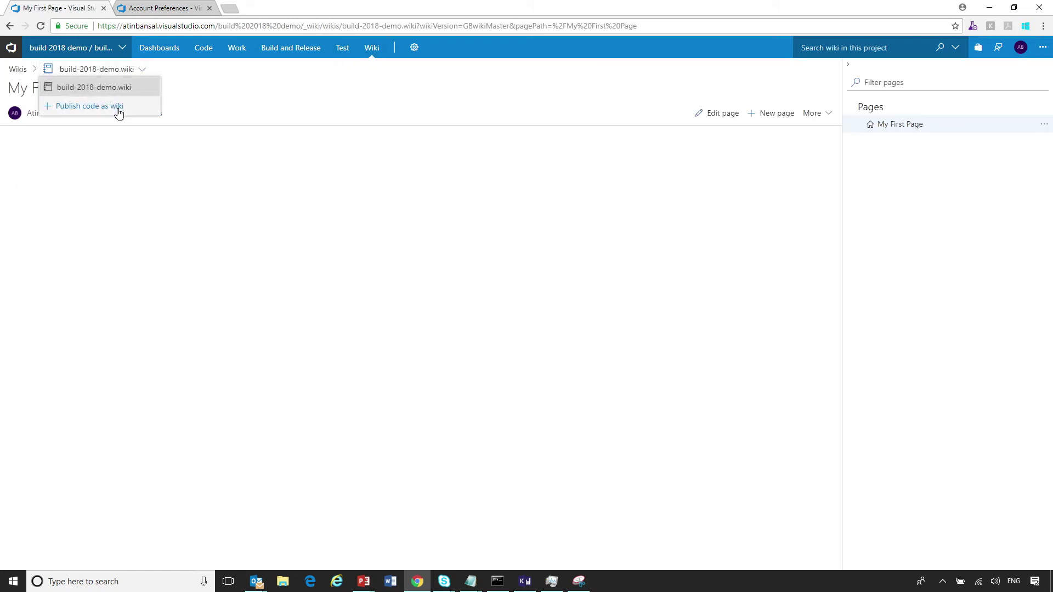
Publish the repository's /docs-ref-conceptual folder as a wiki named 'Product Documentation'.
left_click(117, 110)
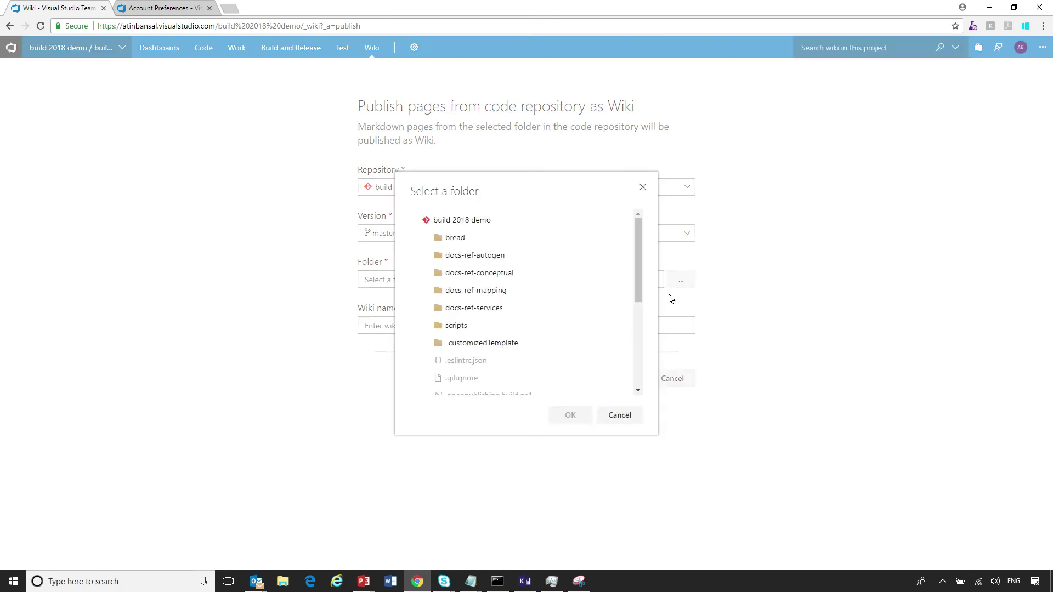
left_click(479, 272)
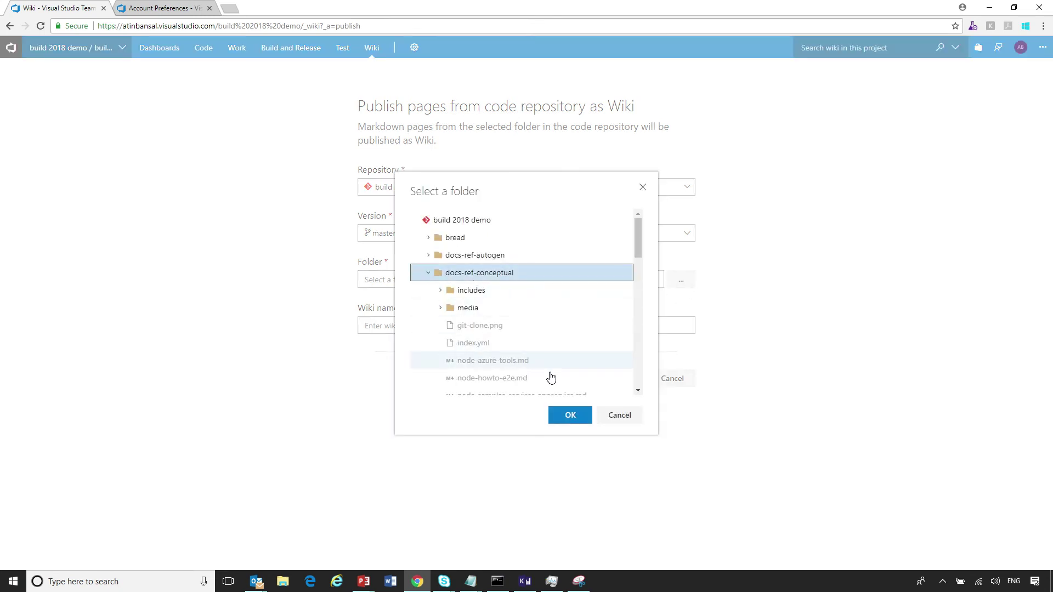
left_click(571, 415)
left_click(551, 325)
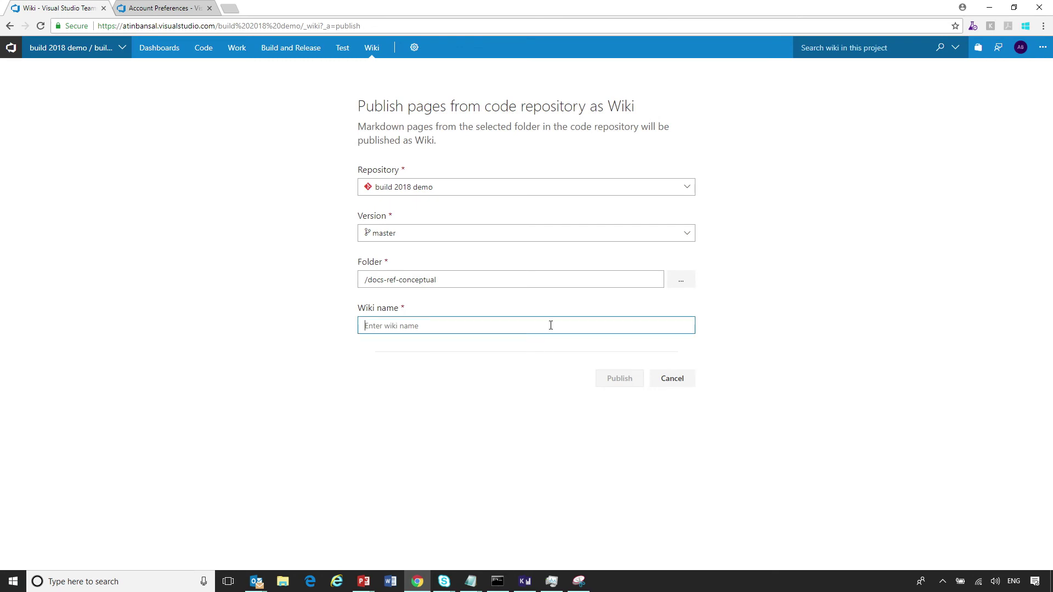
type("Product ")
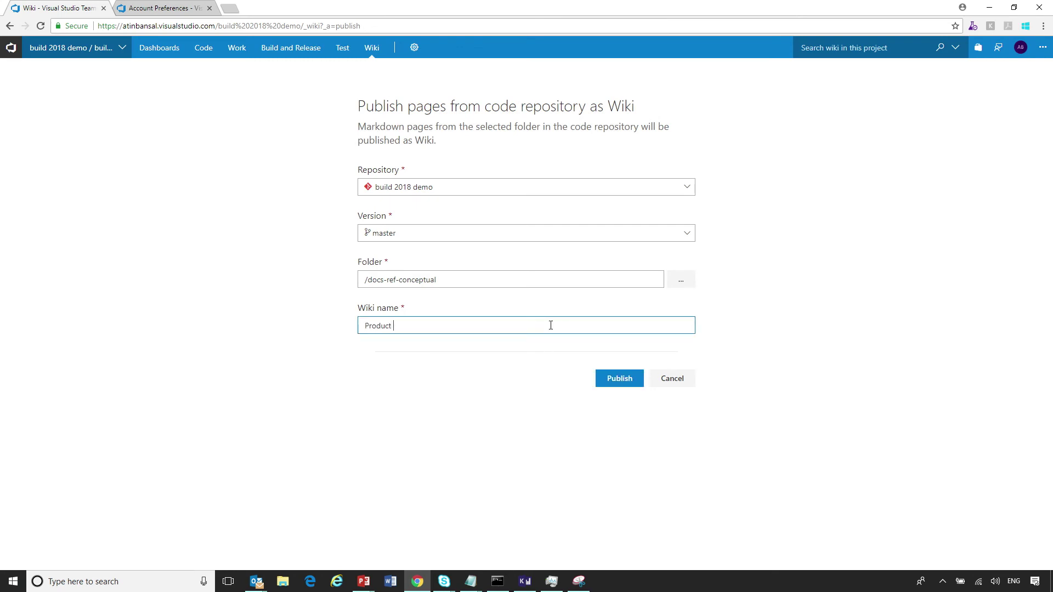
type("Documentation")
left_click(620, 378)
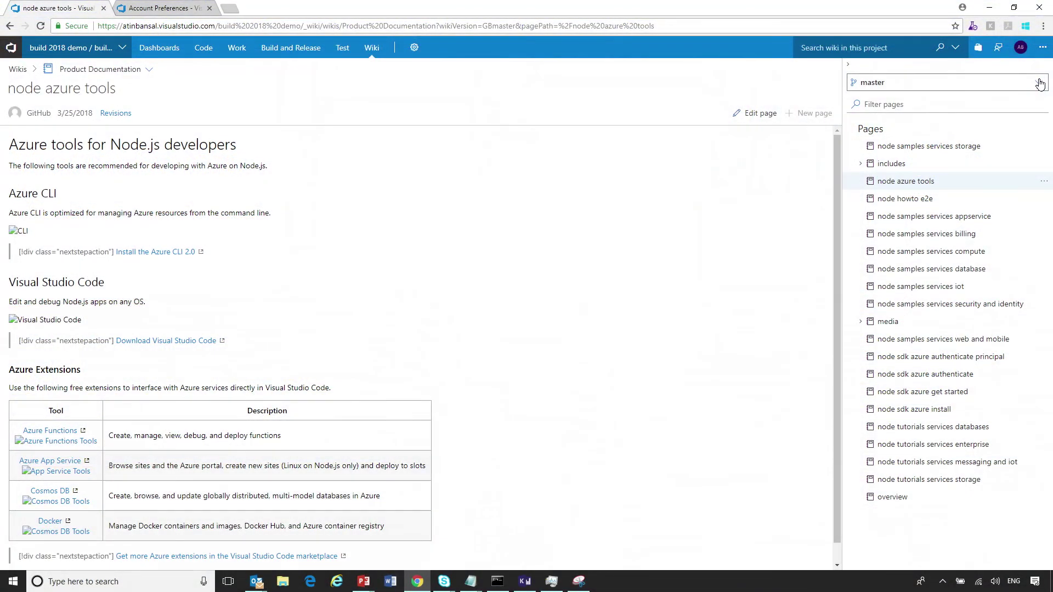
Publish the version0.7 branch as a new version of Product Documentation.
left_click(1040, 83)
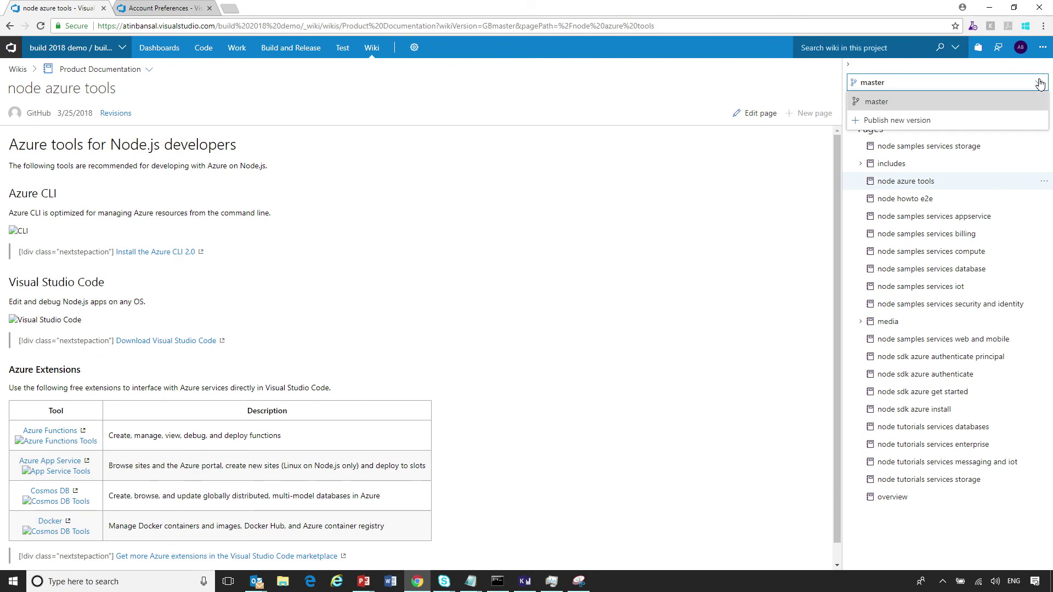
left_click(919, 124)
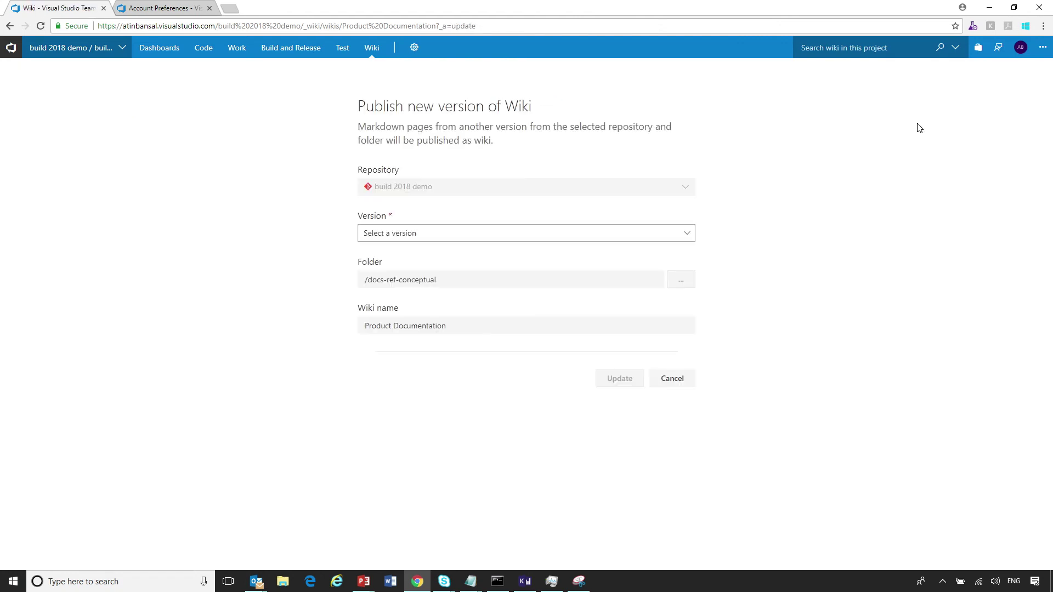
left_click(688, 233)
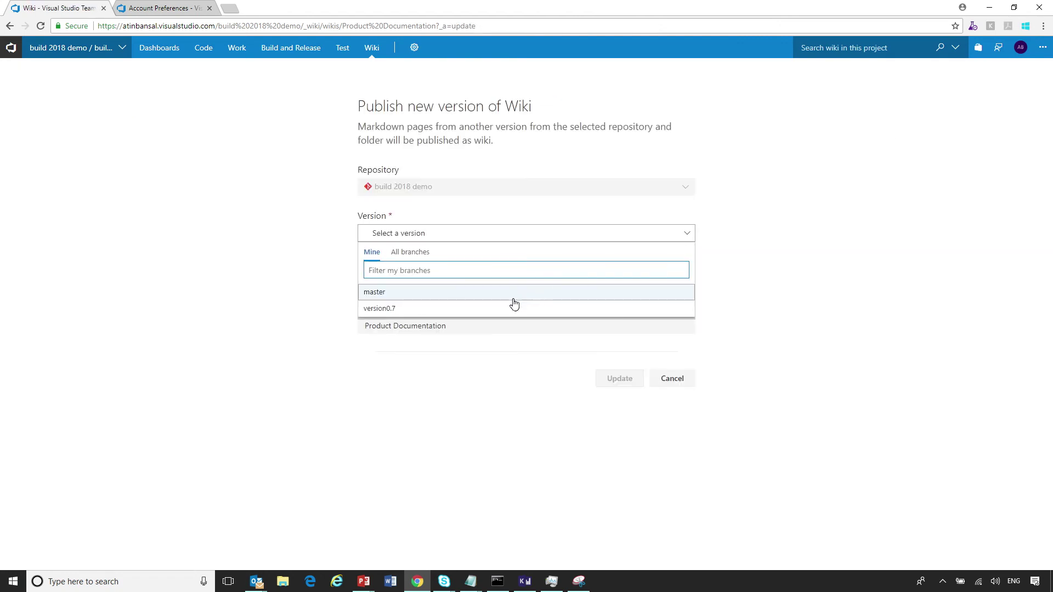
left_click(501, 311)
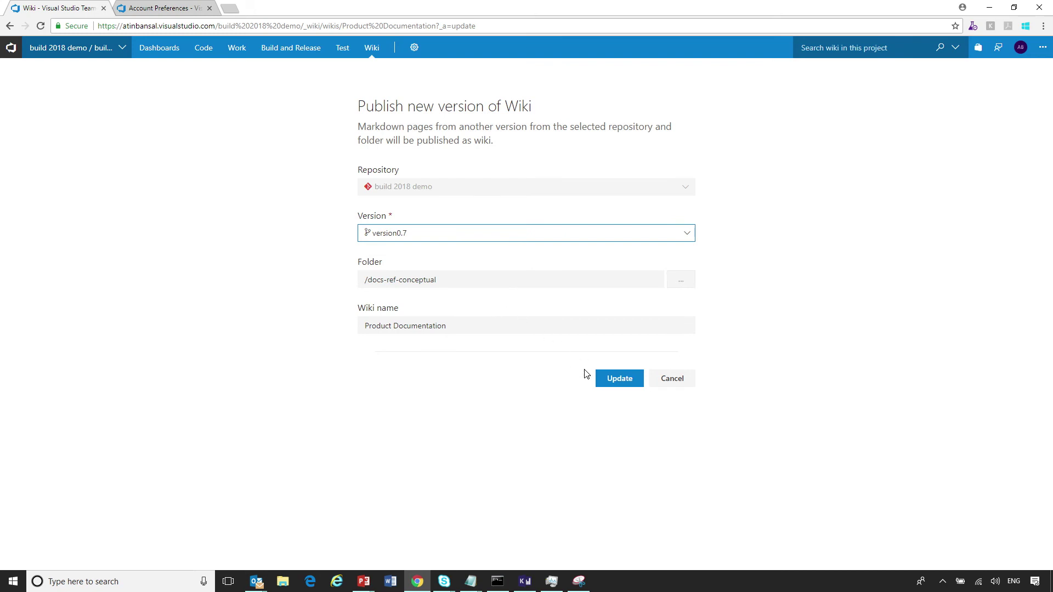
left_click(620, 380)
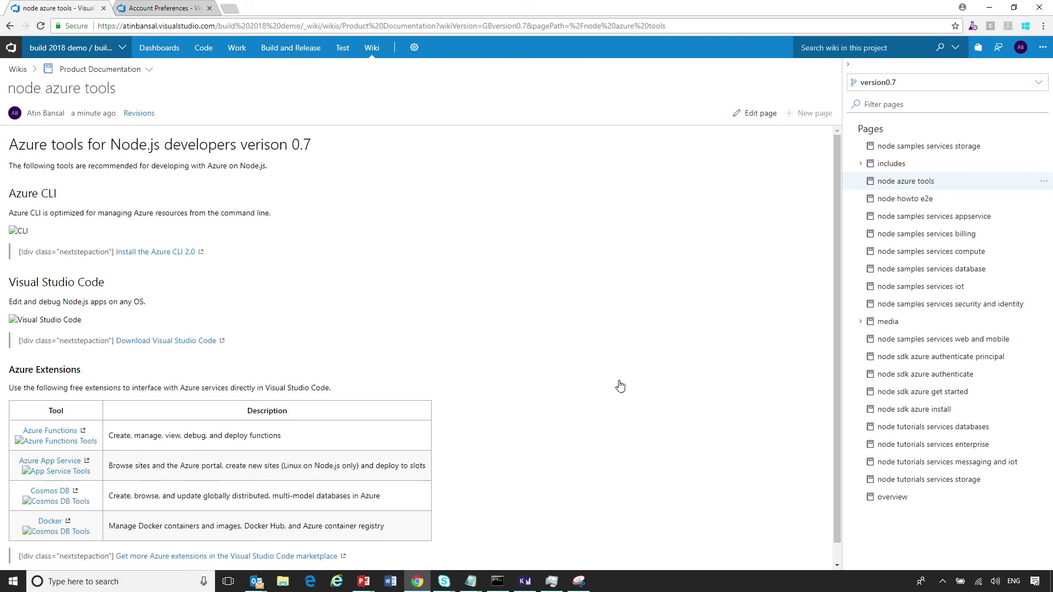
Check the wiki versions list, then open the docs-ref-conceptual folder in the repository.
left_click(1022, 86)
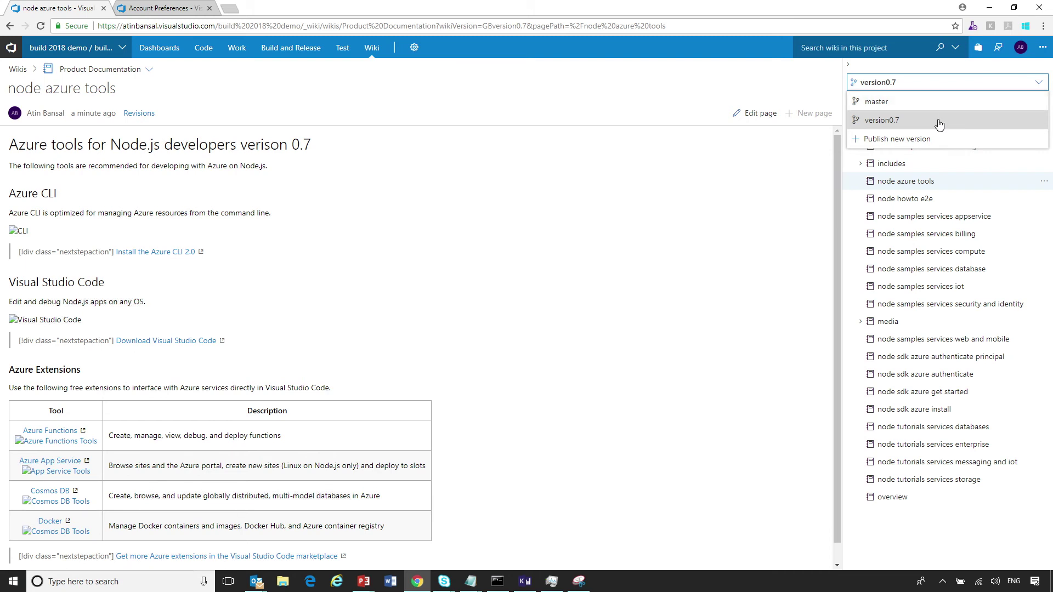
left_click(762, 200)
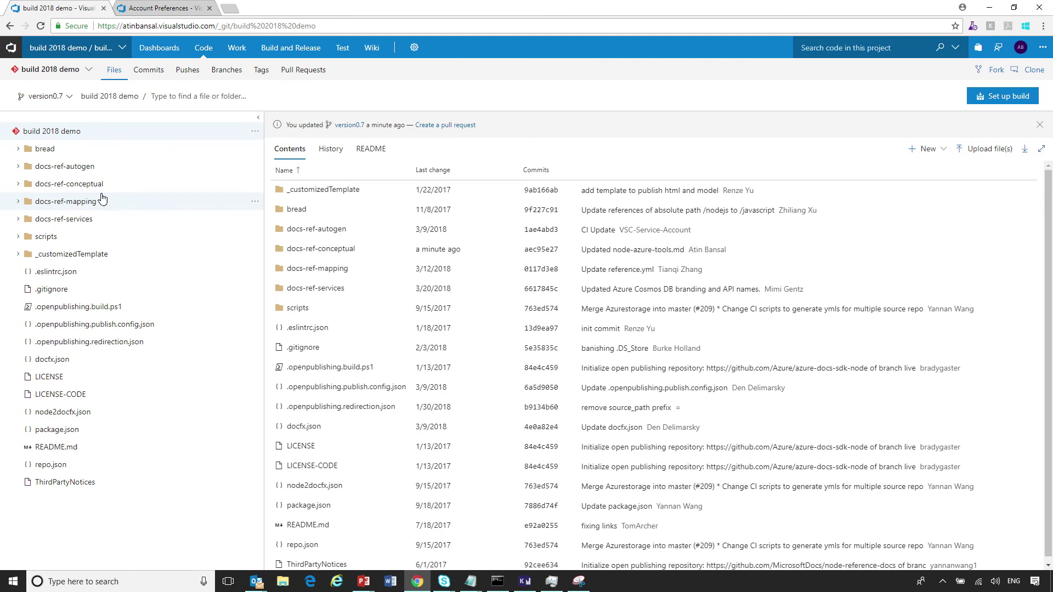
left_click(69, 184)
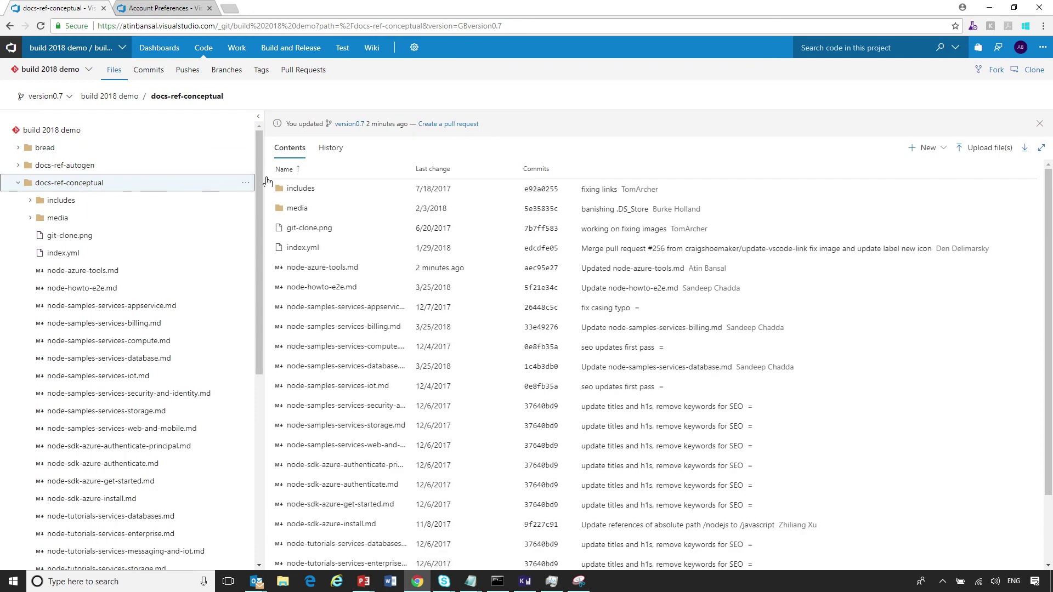
Create a new file named .order in the docs-ref-conceptual folder.
left_click(246, 183)
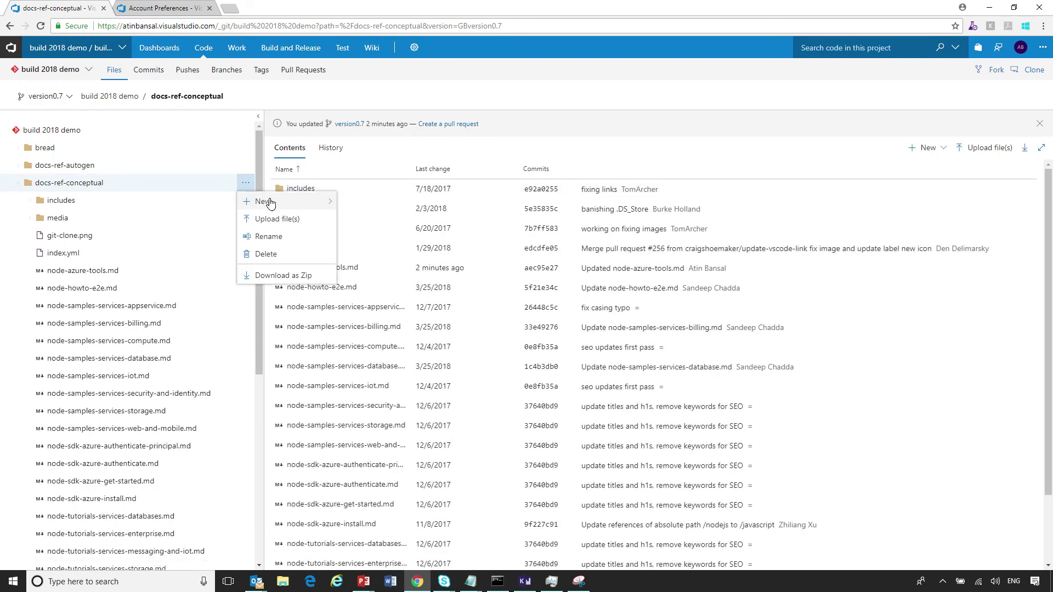
left_click(263, 202)
left_click(354, 206)
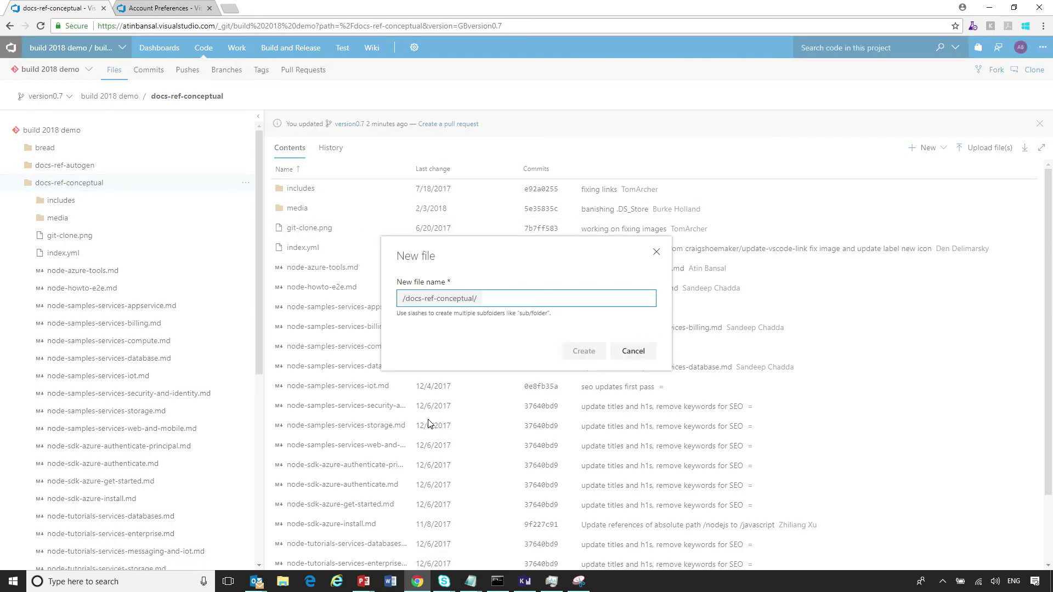
type(".order")
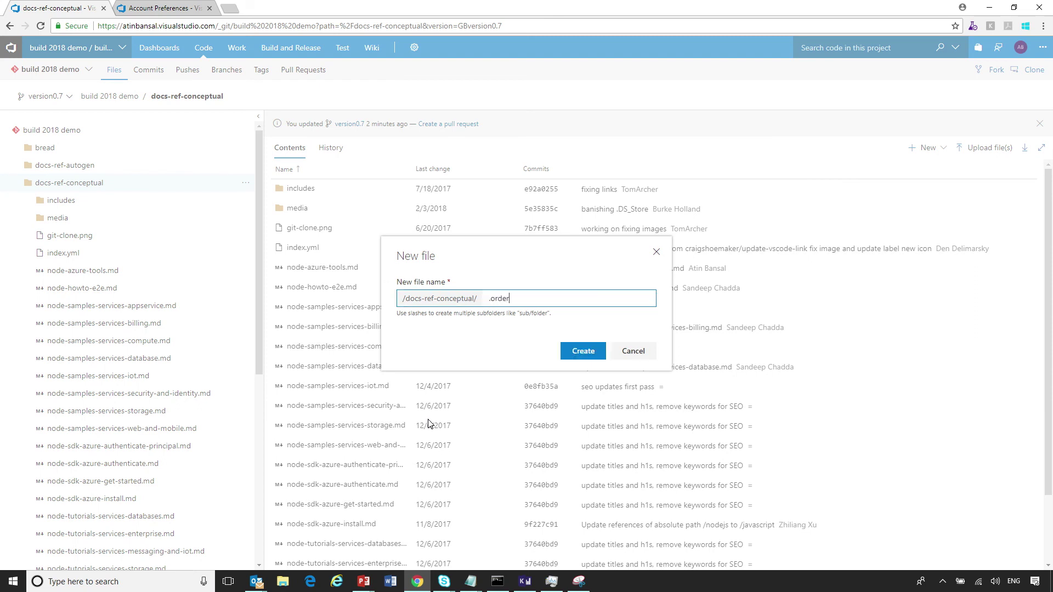
left_click(582, 350)
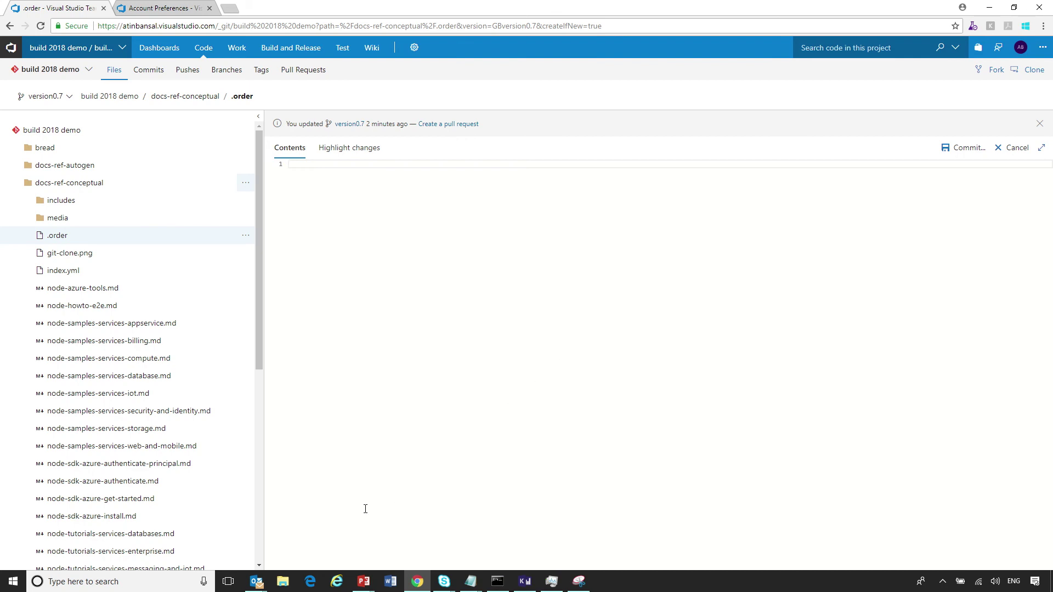
type("node-")
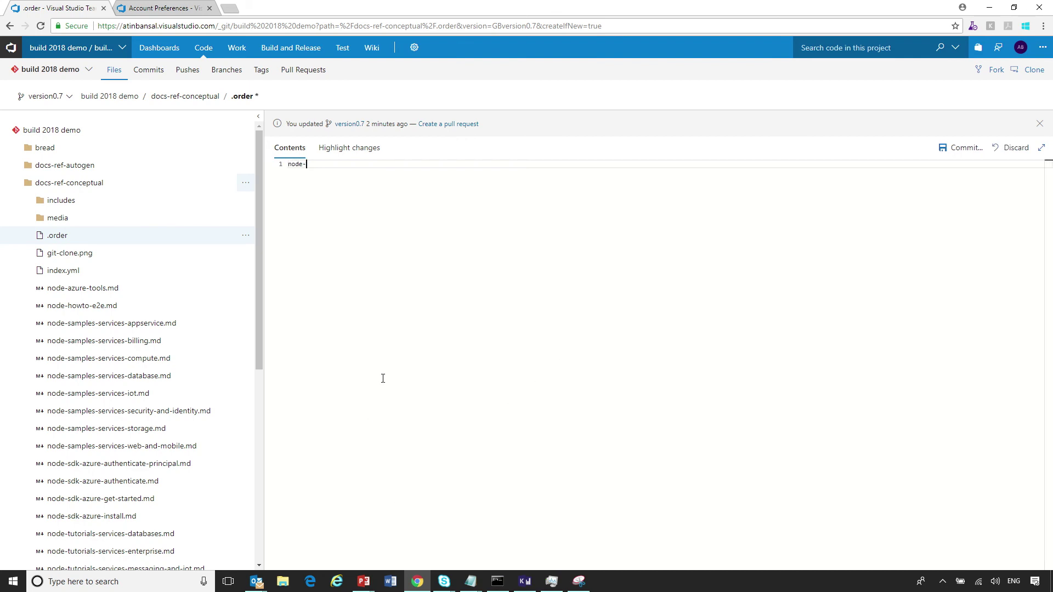
type("sdk-azure")
type("-install")
Commit the .order file to version0.7 and return to the Product Documentation wiki.
left_click(961, 147)
left_click(580, 414)
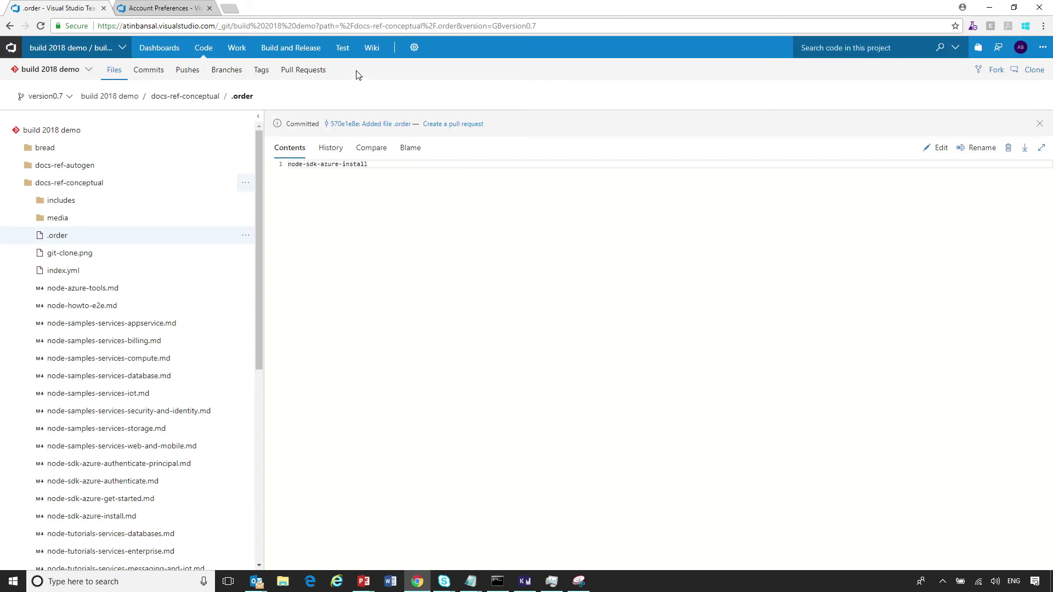
left_click(372, 47)
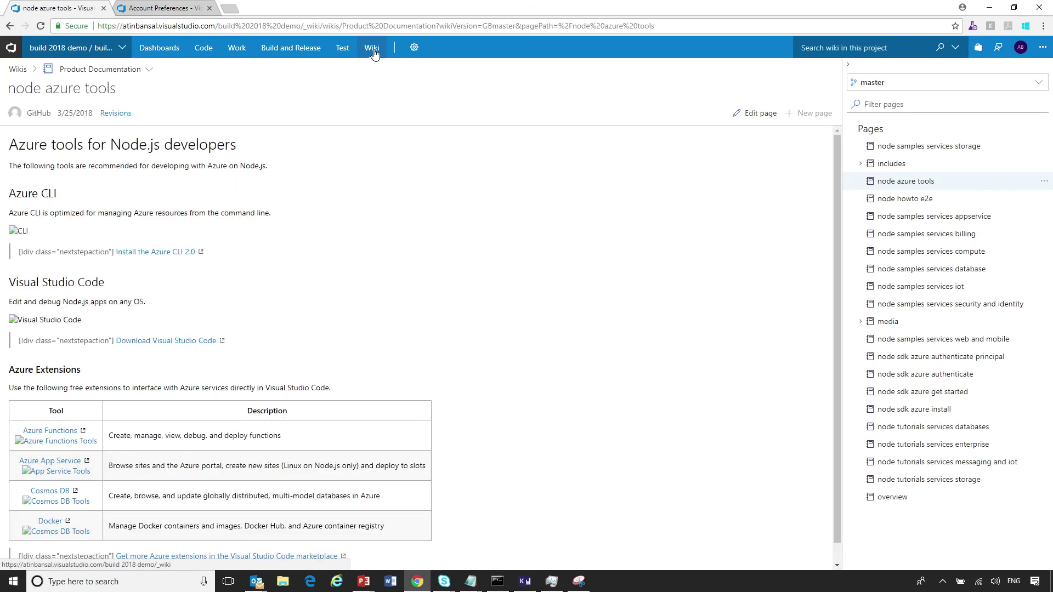
Switch the Product Documentation wiki to the version0.7 branch.
left_click(902, 83)
left_click(888, 119)
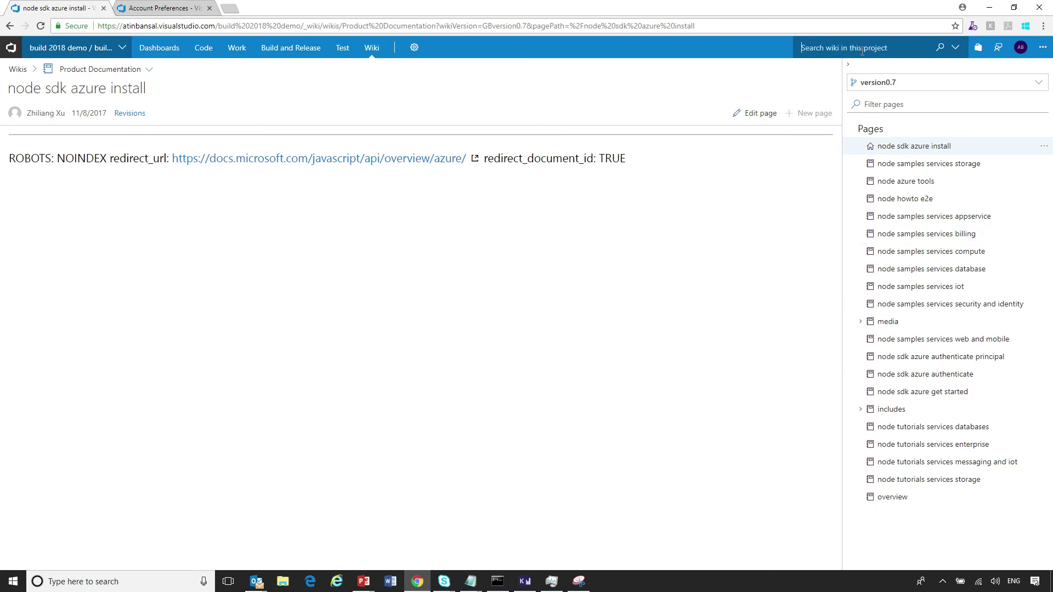
type("azure node")
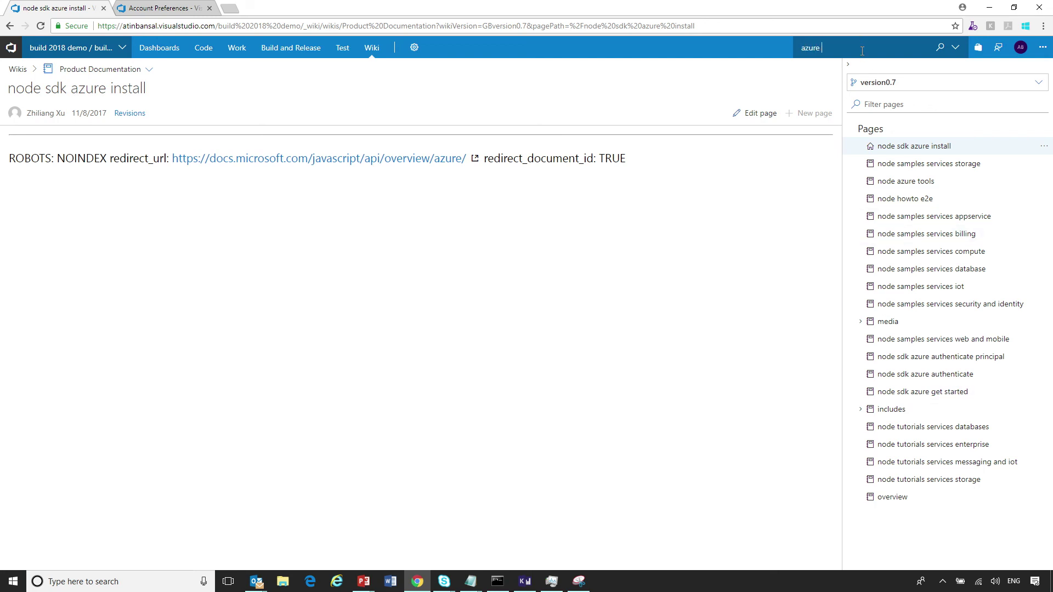